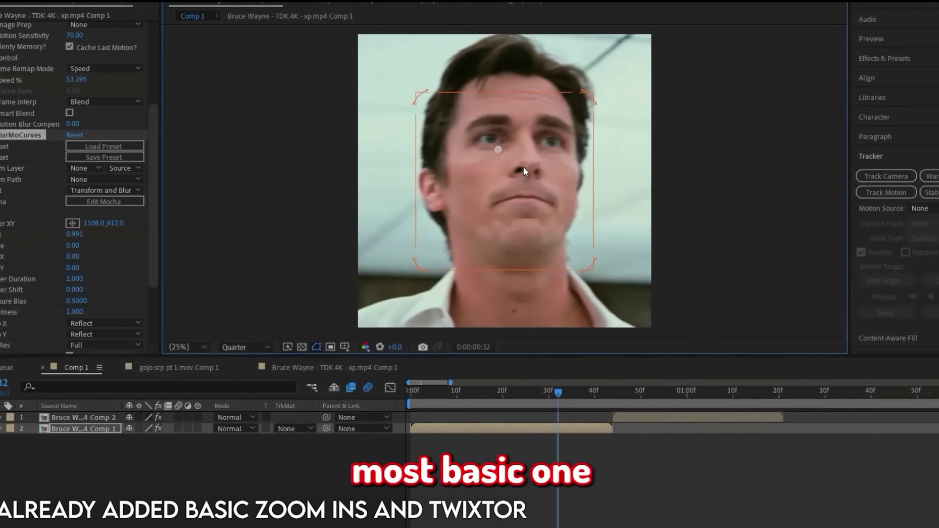
- Set the first clip's S_BlurMoCurves centre to 1284, 968 and preview the composition from the start
{"action": "left_click_drag", "start_coordinate": [524, 168], "coordinate": [532, 165]}
{"action": "left_click_drag", "start_coordinate": [553, 392], "coordinate": [341, 411]}
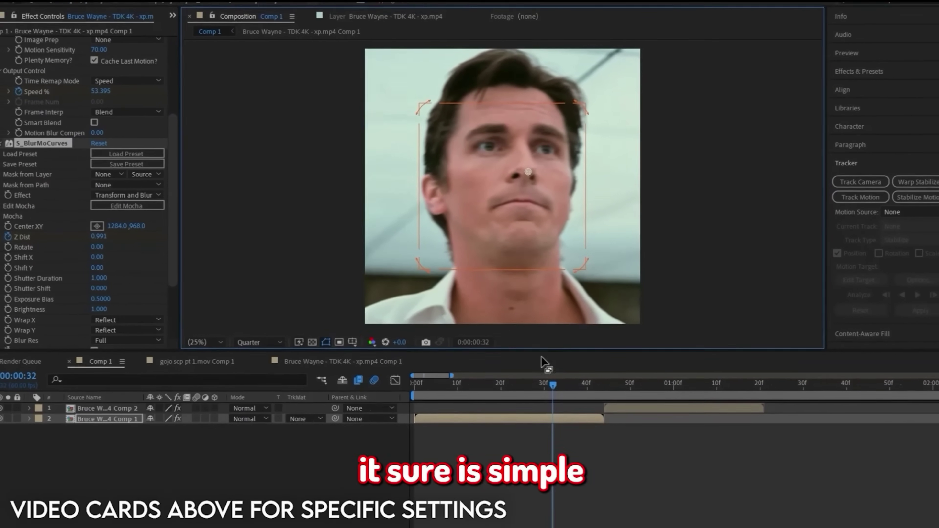
{"action": "key", "text": "space"}
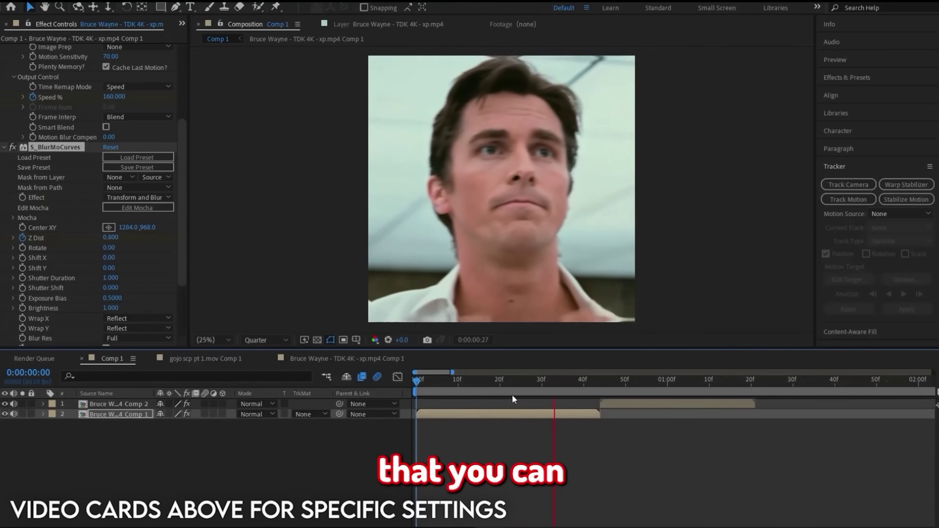
{"action": "left_click_drag", "start_coordinate": [592, 388], "coordinate": [275, 381]}
{"action": "key", "text": "space"}
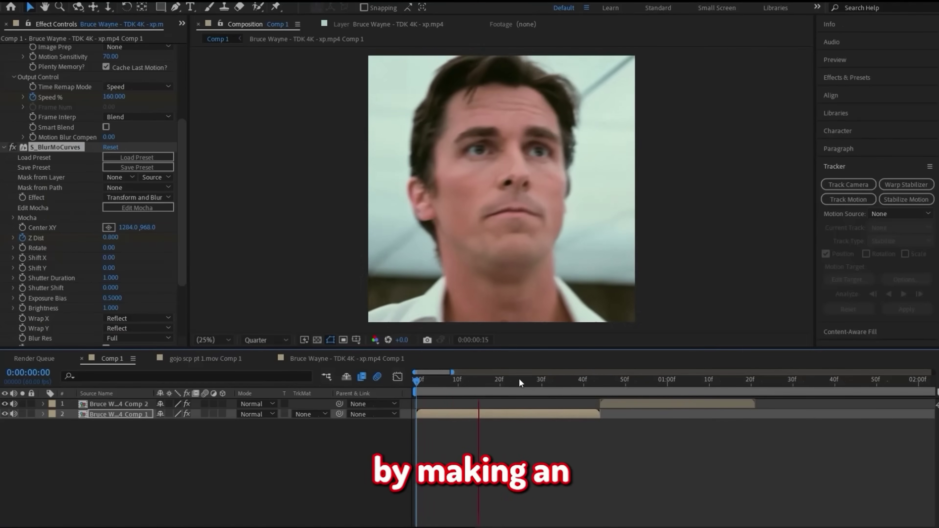
- Add an adjustment layer above the two clips with the current time at frame 40
{"action": "key", "text": "ctrl+s"}
{"action": "left_click", "coordinate": [586, 391]}
{"action": "left_click", "coordinate": [619, 406]}
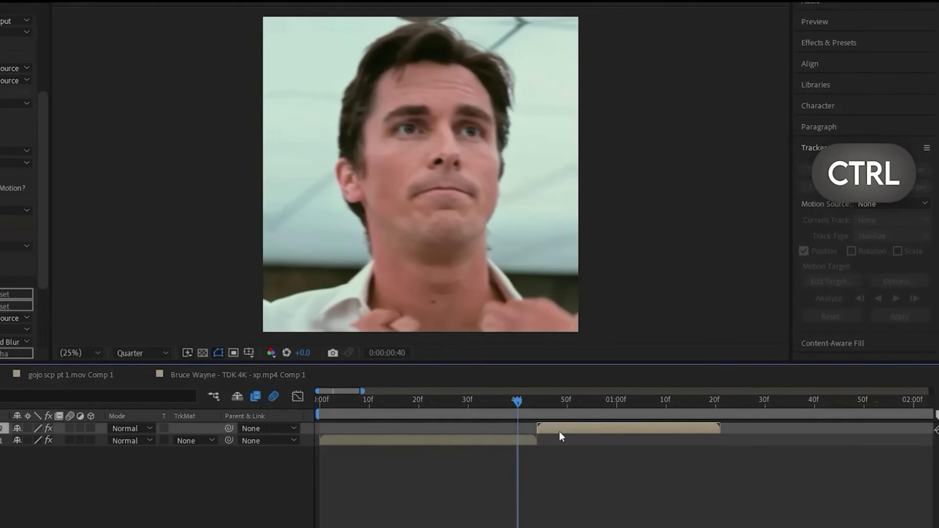
{"action": "key", "text": "ctrl+alt+y"}
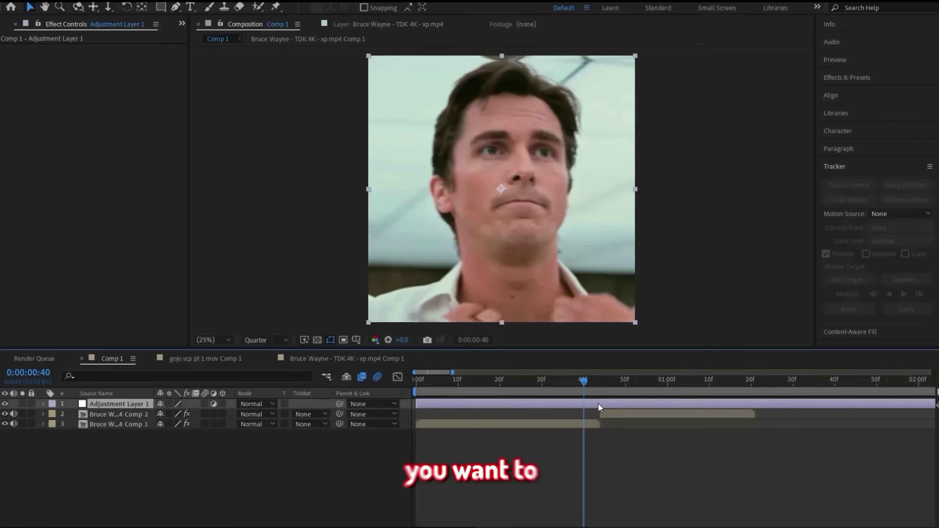
- Trim the adjustment layer to run from frame 40 to frame 55, deleting the pieces outside that range
{"action": "key", "text": "ctrl+shift+d"}
{"action": "left_click", "coordinate": [649, 389]}
{"action": "key", "text": "ctrl+shift+d"}
{"action": "key", "text": "Delete"}
{"action": "left_click", "coordinate": [576, 415]}
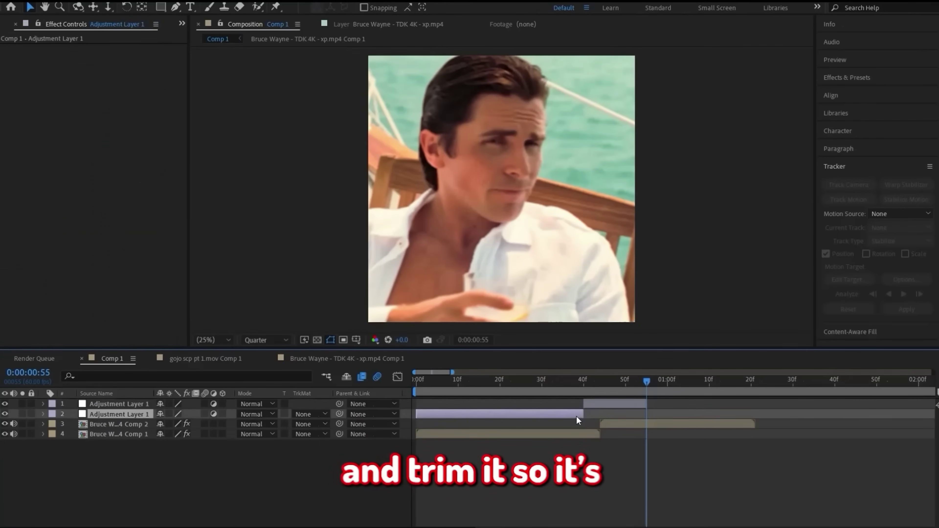
{"action": "key", "text": "Delete"}
- Centre the trimmed adjustment layer over the cut between the clips and move the current time to frame 44
{"action": "left_click", "coordinate": [568, 385]}
{"action": "mouse_move", "coordinate": [590, 405]}
{"action": "left_mouse_down"}
{"action": "mouse_move", "coordinate": [575, 406]}
{"action": "mouse_move", "coordinate": [596, 394]}
{"action": "left_mouse_up"}
{"action": "left_click", "coordinate": [601, 386]}
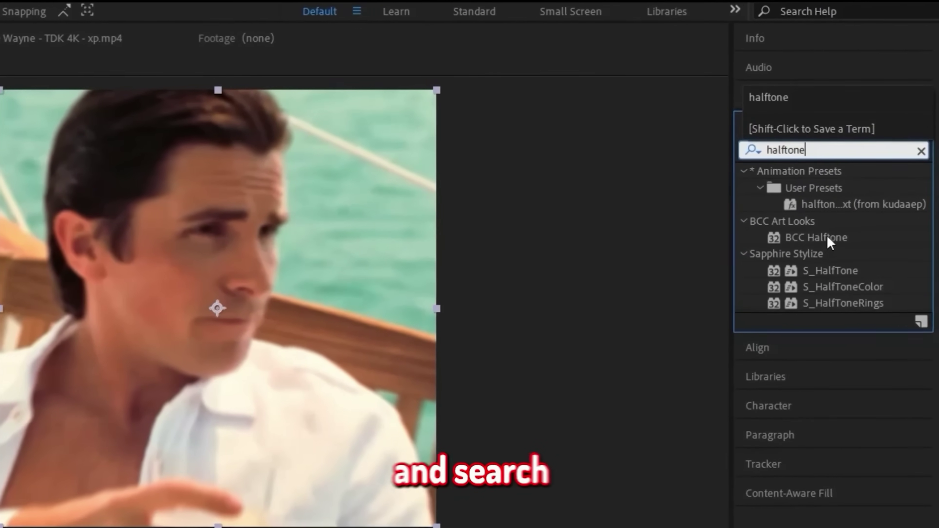
- Apply the Sapphire S_HalfTone effect to the adjustment layer
{"action": "left_click", "coordinate": [844, 226]}
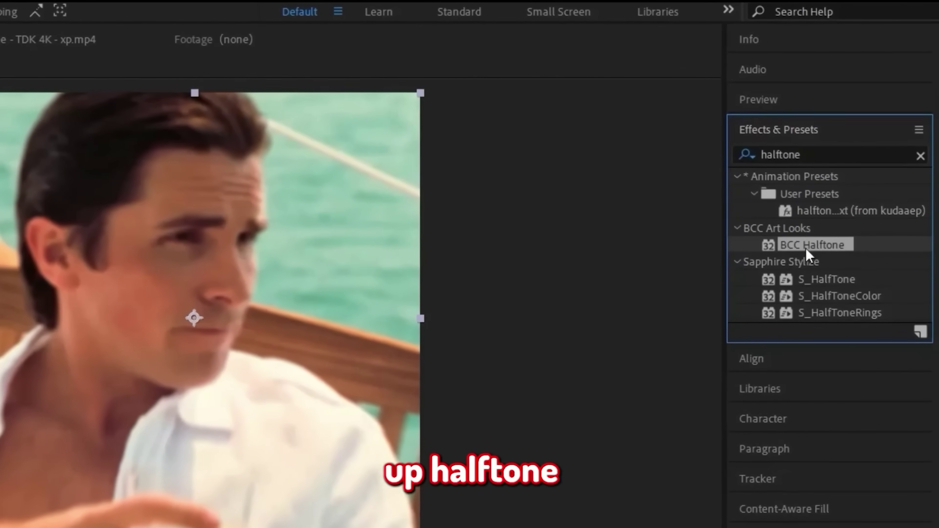
{"action": "left_click", "coordinate": [857, 257]}
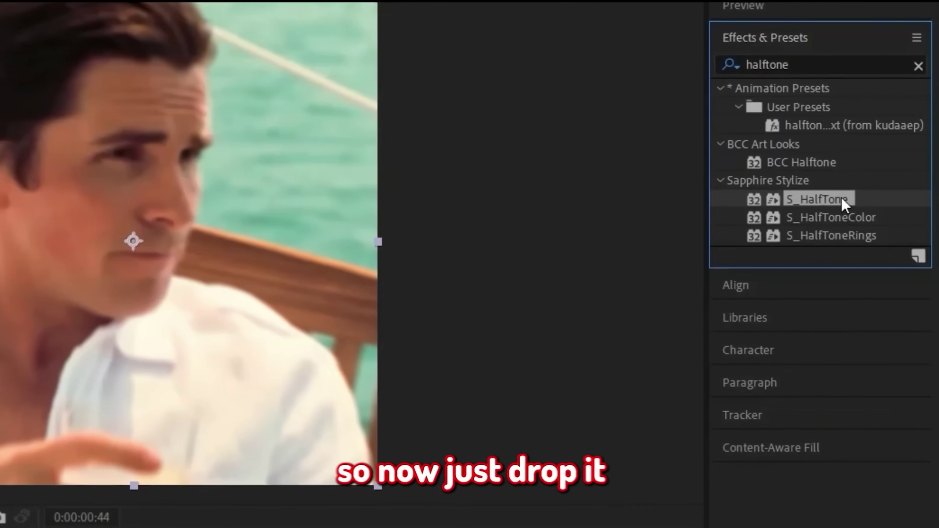
{"action": "left_click", "coordinate": [894, 139]}
{"action": "left_click_drag", "start_coordinate": [851, 181], "coordinate": [586, 308]}
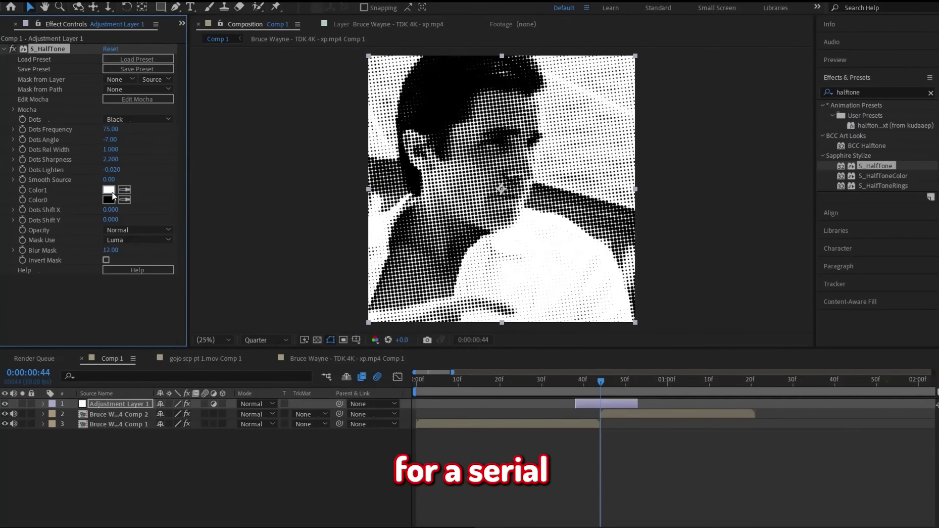
- Try red (FF0000) as the halftone effect's Color1 and cancel the colour change
{"action": "left_click", "coordinate": [110, 191]}
{"action": "left_click", "coordinate": [347, 343]}
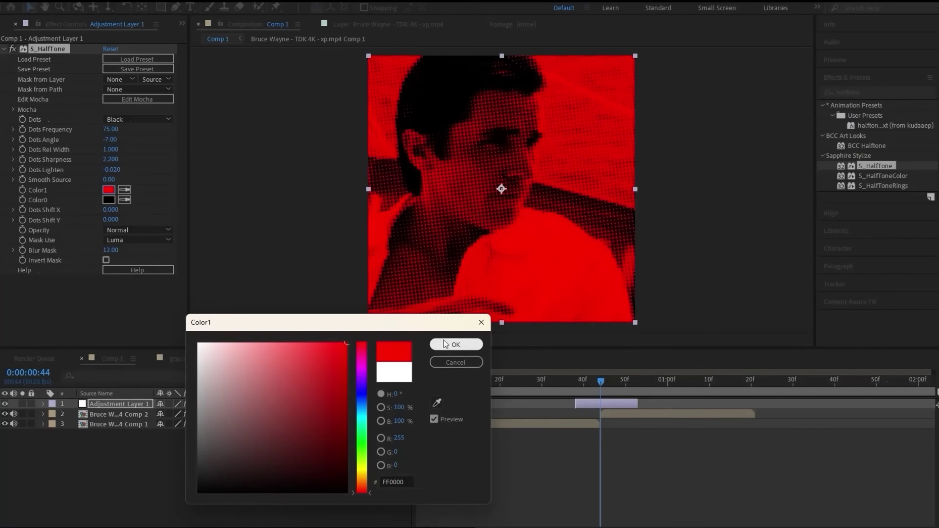
{"action": "left_click", "coordinate": [441, 363]}
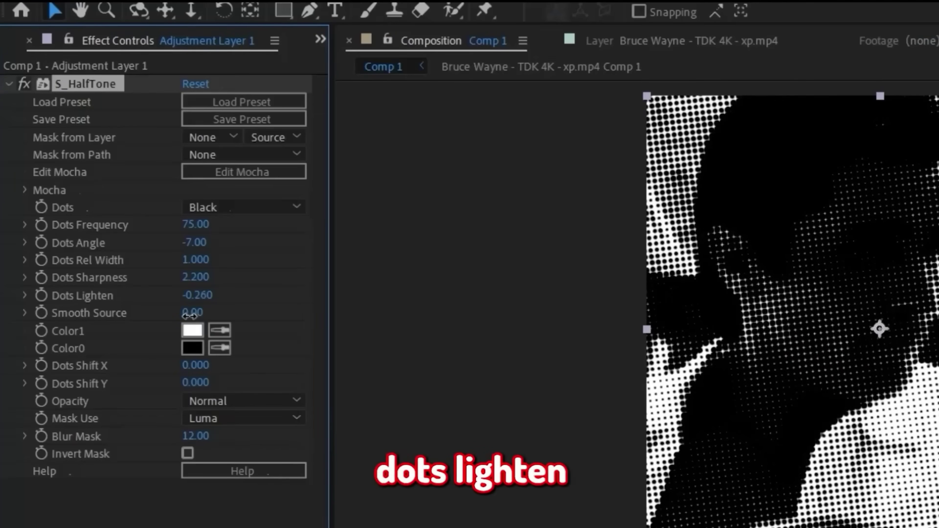
- Try out different Dots Lighten, Dots Frequency and Dots Angle values on the halftone effect
{"action": "mouse_move", "coordinate": [190, 315]}
{"action": "left_mouse_down"}
{"action": "mouse_move", "coordinate": [176, 319]}
{"action": "mouse_move", "coordinate": [195, 319]}
{"action": "left_mouse_up"}
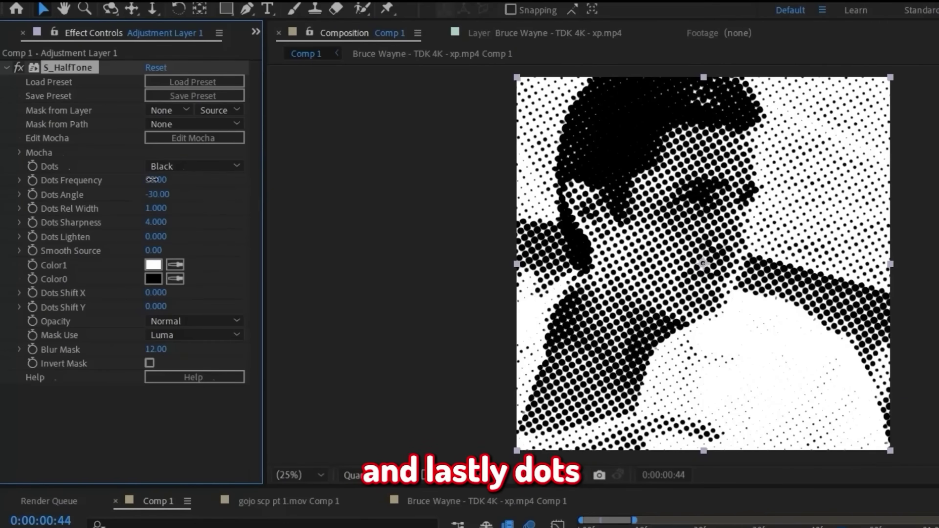
{"action": "left_click_drag", "start_coordinate": [158, 180], "coordinate": [204, 184]}
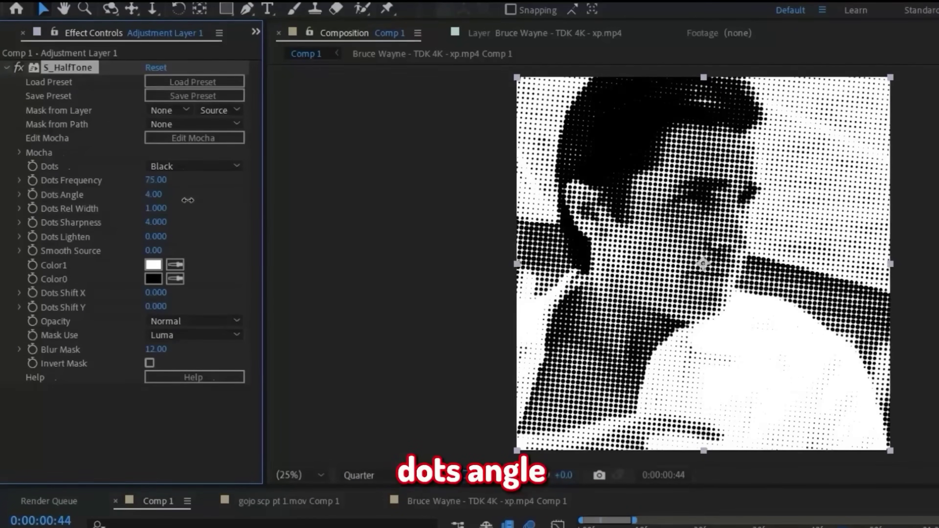
{"action": "left_click_drag", "start_coordinate": [188, 200], "coordinate": [185, 226]}
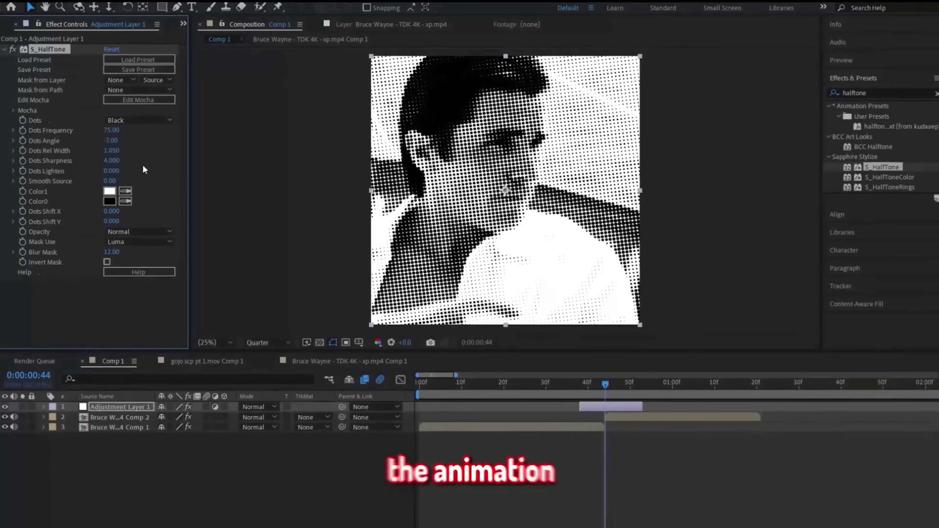
- Add a 100% opacity keyframe to the adjustment layer at the cut between the two clips
{"action": "left_click", "coordinate": [612, 417]}
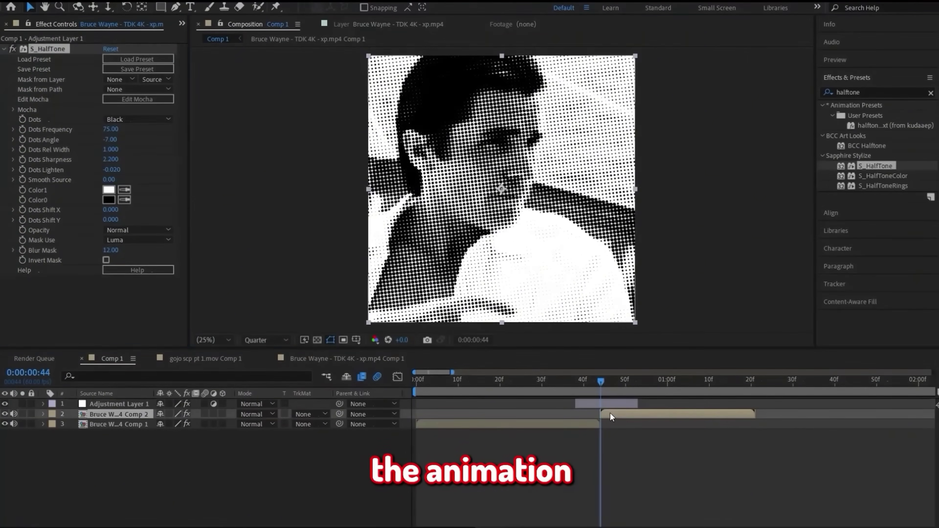
{"action": "left_click", "coordinate": [607, 462]}
{"action": "left_click", "coordinate": [597, 405]}
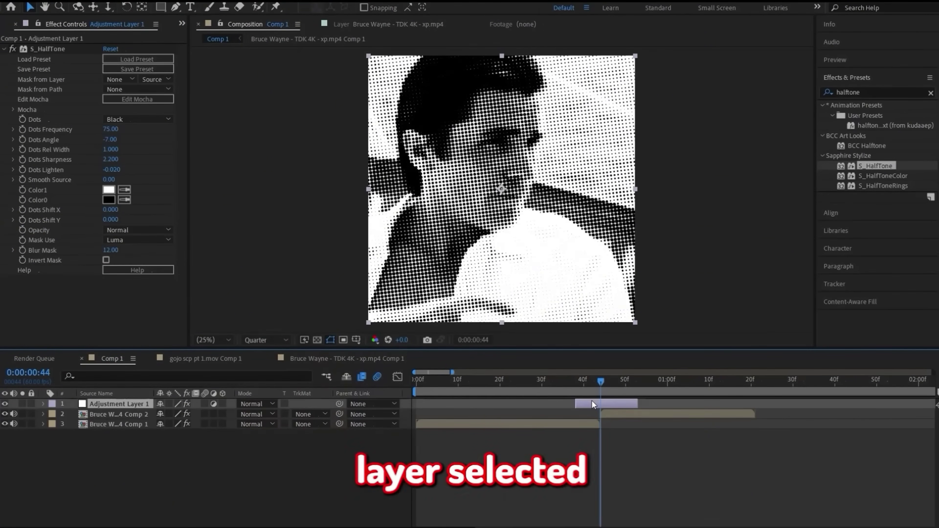
{"action": "key", "text": "t"}
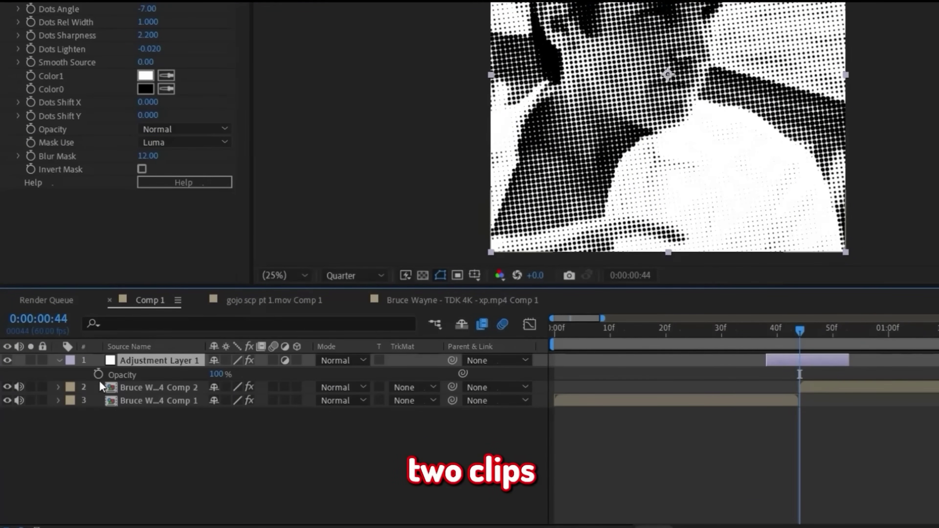
{"action": "left_click", "coordinate": [98, 375]}
- Keyframe the adjustment layer's opacity to 0% at frame 42 and again a few frames after the middle keyframe
{"action": "left_click", "coordinate": [796, 341]}
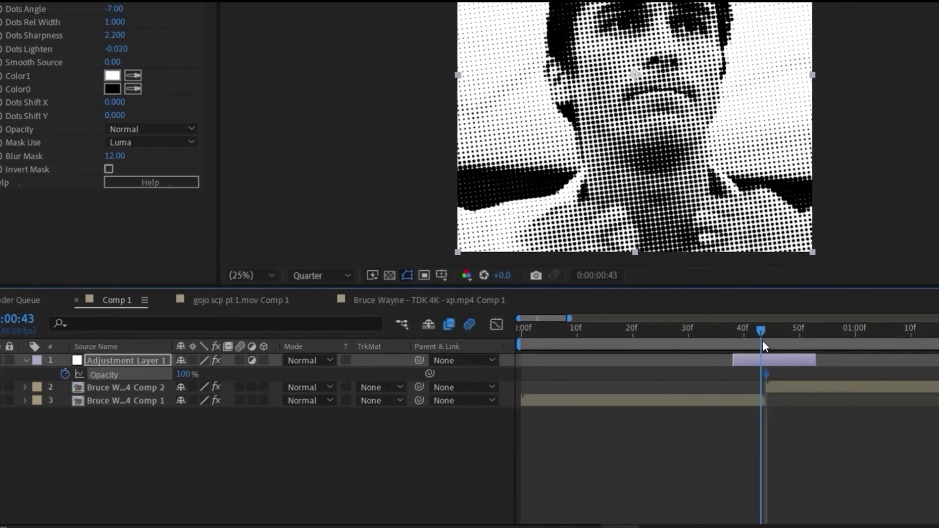
{"action": "key", "text": "Page_Up"}
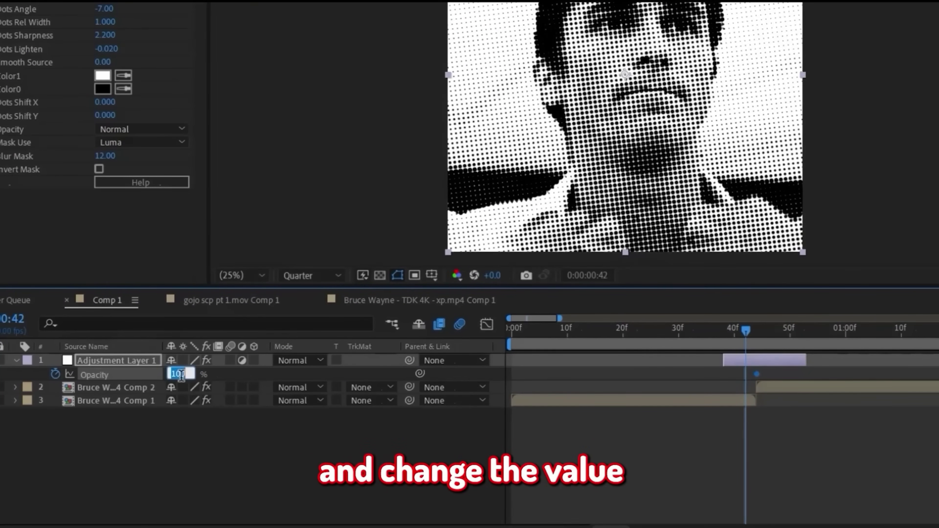
{"action": "type", "text": "0"}
{"action": "key", "text": "Return"}
{"action": "left_click", "coordinate": [757, 344]}
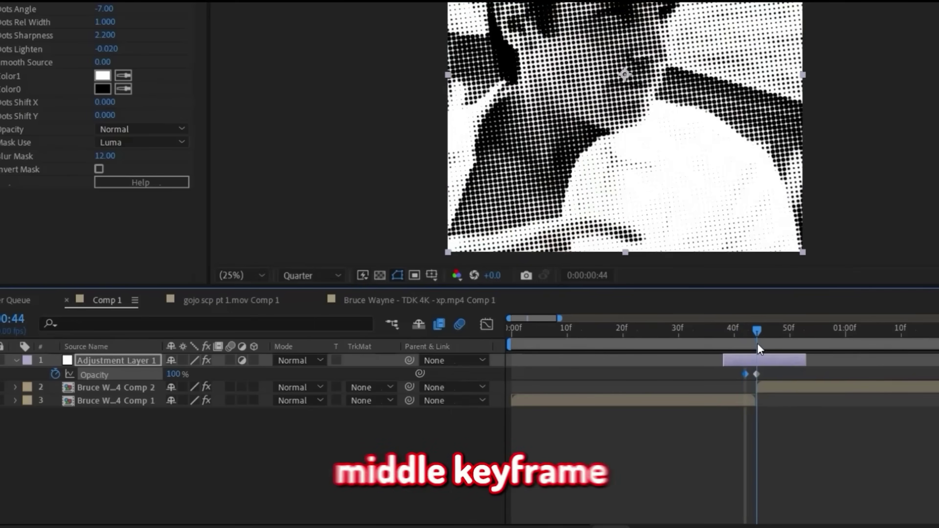
{"action": "left_click", "coordinate": [782, 343]}
{"action": "left_click", "coordinate": [176, 375]}
{"action": "type", "text": "0"}
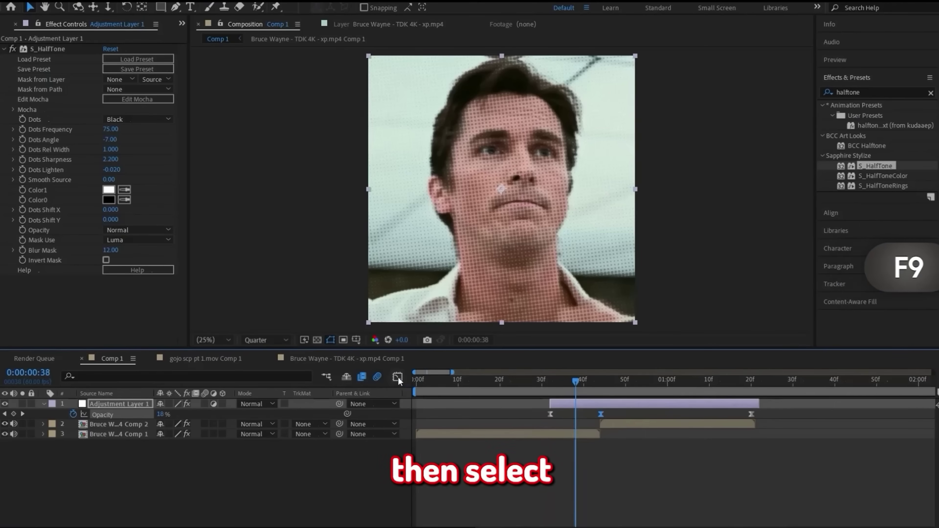
- Examine the adjustment layer's eased opacity curve in the graph editor and preview the halftone transition
{"action": "left_click", "coordinate": [398, 377]}
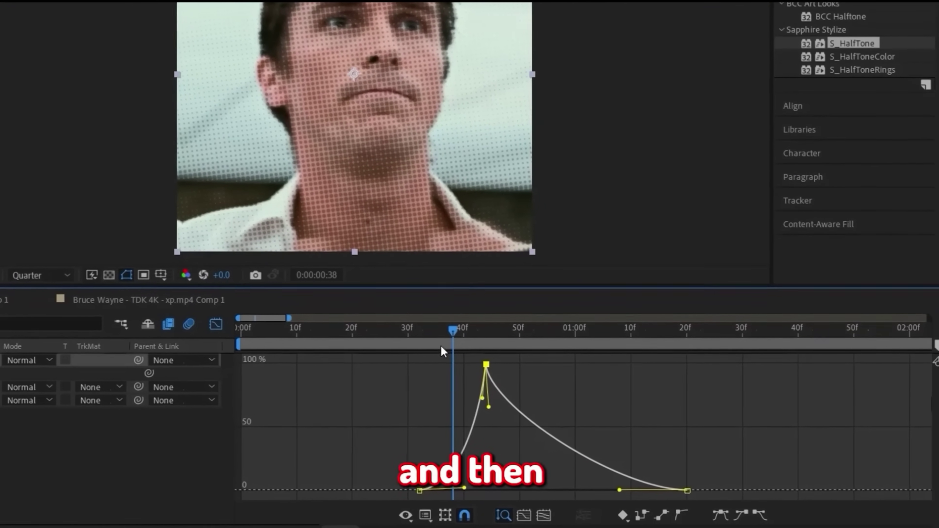
{"action": "left_click_drag", "start_coordinate": [442, 346], "coordinate": [219, 329]}
{"action": "left_click", "coordinate": [196, 319]}
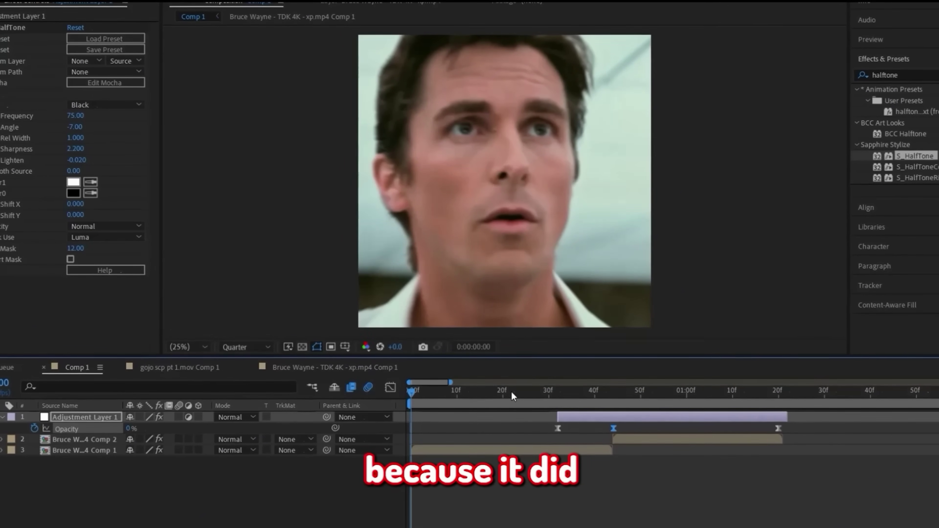
{"action": "key", "text": "space"}
{"action": "left_click", "coordinate": [554, 379]}
{"action": "left_click", "coordinate": [555, 381]}
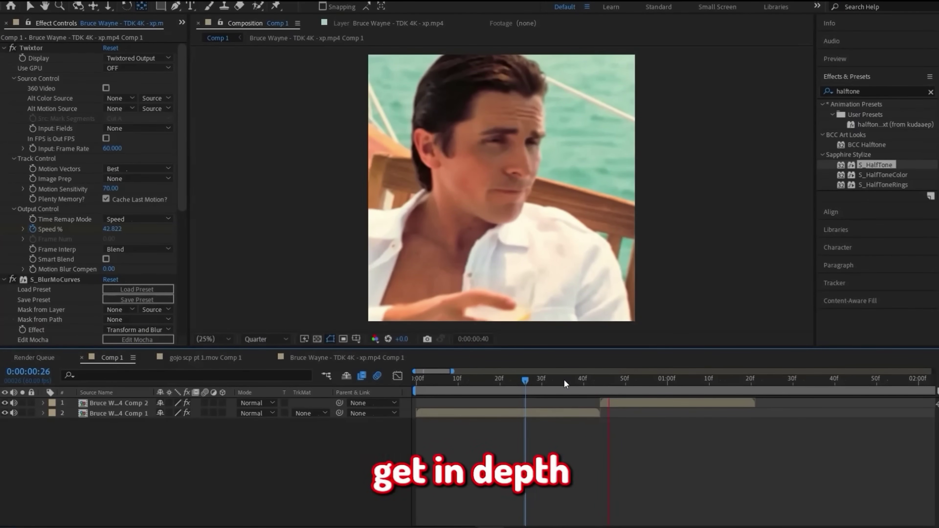
- Split the second clip at frame 45 to copy its one-frame first piece, and undo the split
{"action": "left_click_drag", "start_coordinate": [564, 379], "coordinate": [610, 387]}
{"action": "left_click", "coordinate": [607, 401]}
{"action": "key", "text": "Page_Down"}
{"action": "key", "text": "ctrl+shift+d"}
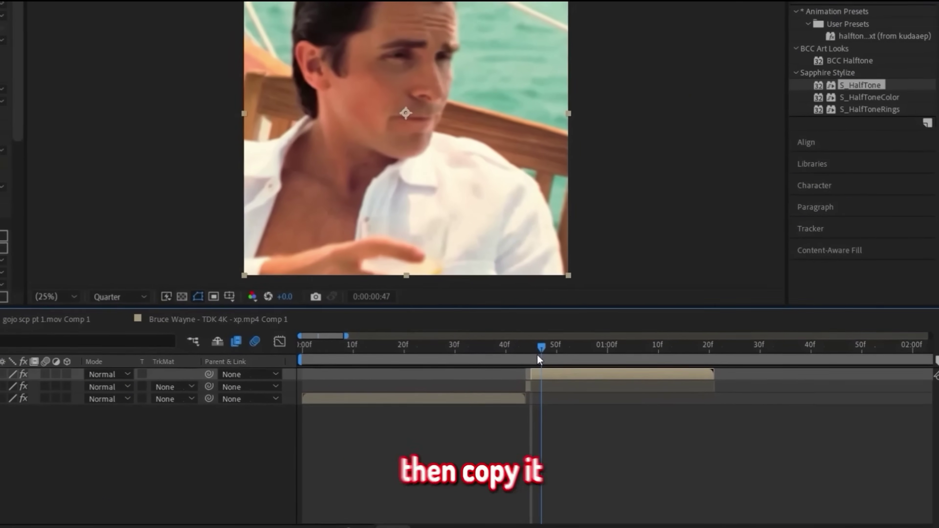
{"action": "left_click_drag", "start_coordinate": [532, 352], "coordinate": [518, 353]}
{"action": "left_click", "coordinate": [520, 383]}
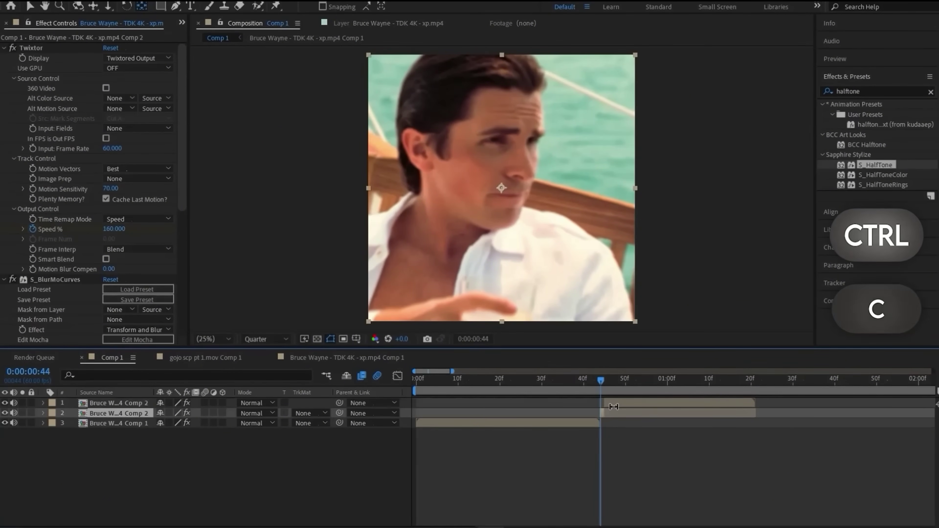
{"action": "key", "text": "ctrl+z"}
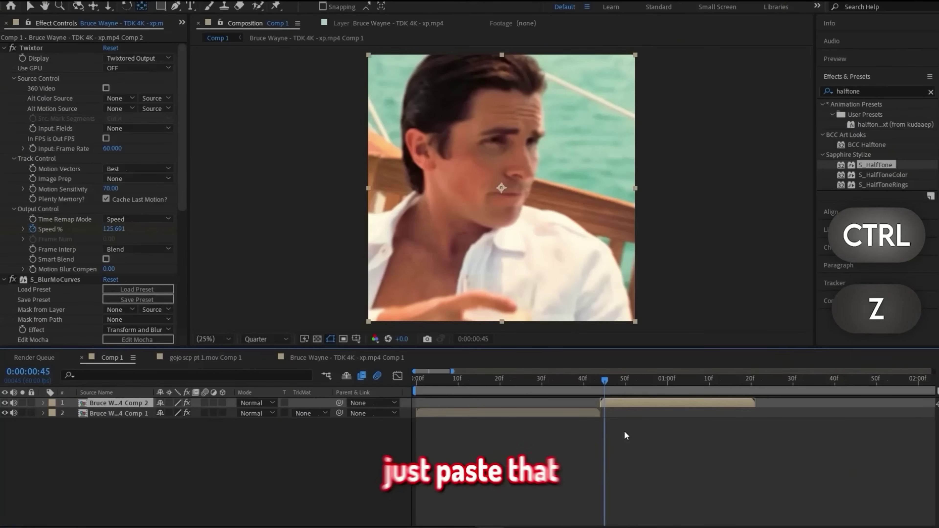
{"action": "key", "text": "ctrl+z"}
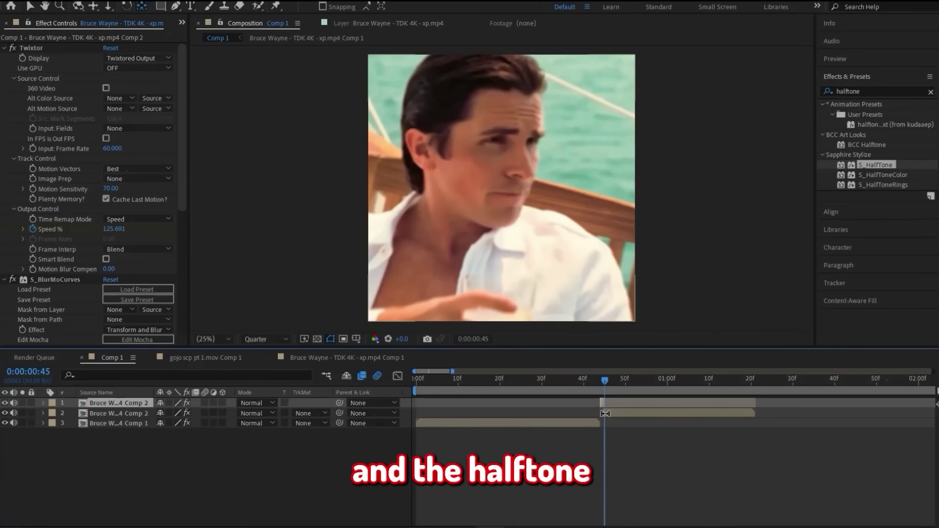
- Turn the copied one-frame piece into a freeze frame ending at the cut and pre-compose it
{"action": "right_click", "coordinate": [603, 413]}
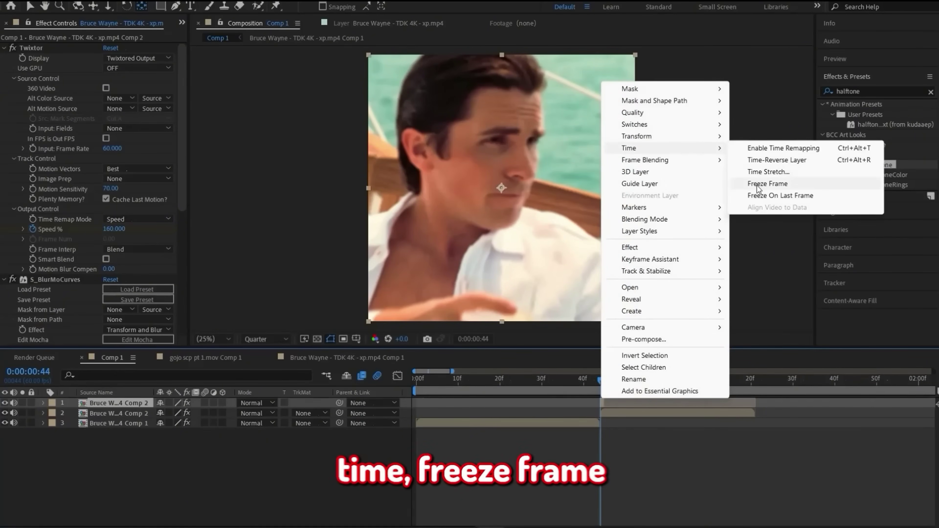
{"action": "left_click", "coordinate": [757, 189]}
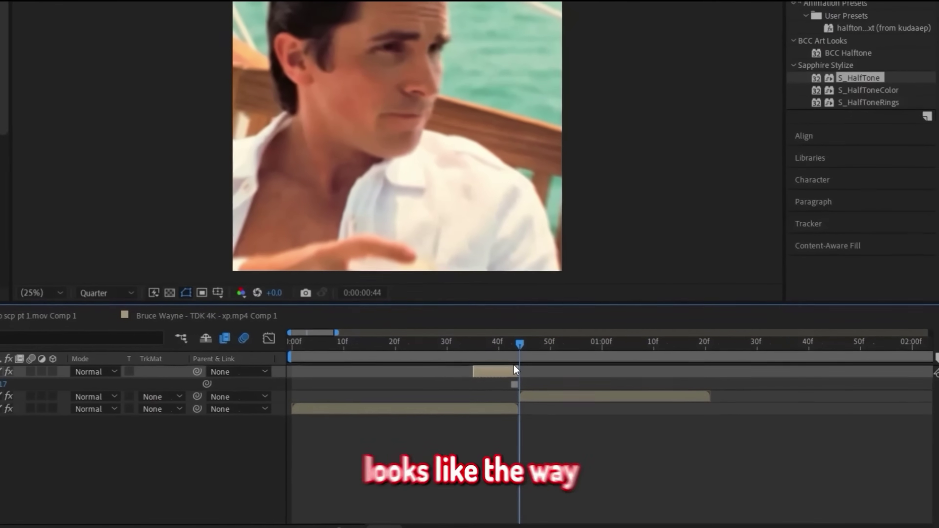
{"action": "left_click_drag", "start_coordinate": [504, 341], "coordinate": [468, 349]}
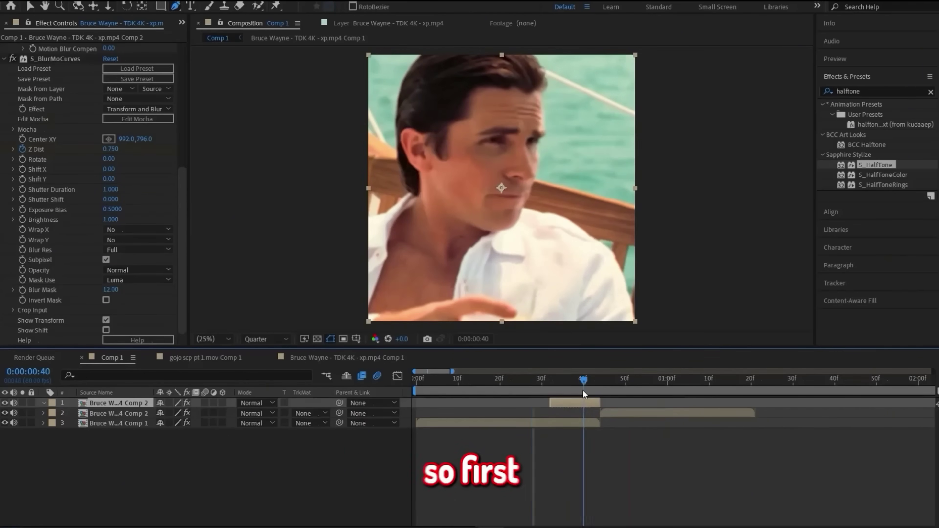
{"action": "key", "text": "ctrl+shift+c"}
{"action": "left_click", "coordinate": [510, 335]}
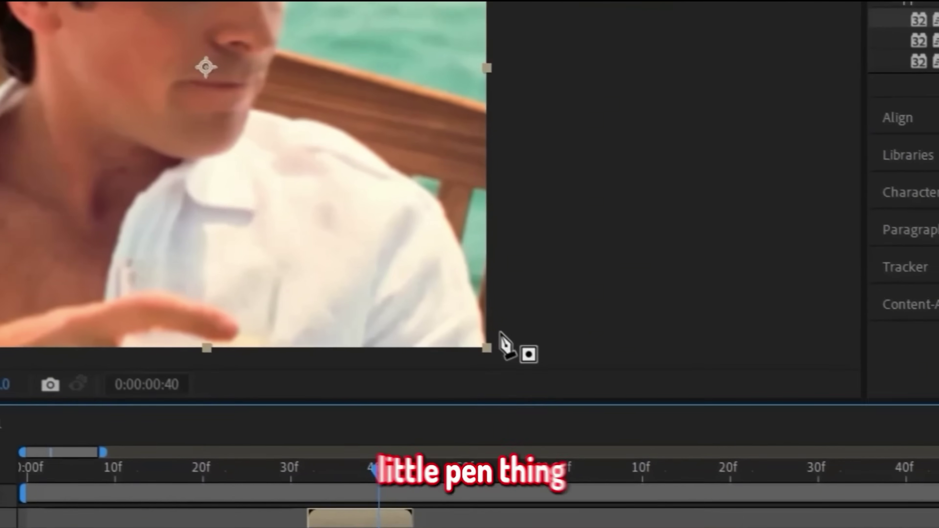
- Trace a closed Pen tool mask on the freeze-frame layer around the man's shoulder, face, hair and body
{"action": "left_click", "coordinate": [485, 338]}
{"action": "left_click", "coordinate": [471, 285]}
{"action": "left_click", "coordinate": [456, 248]}
{"action": "left_click", "coordinate": [427, 196]}
{"action": "left_click", "coordinate": [395, 172]}
{"action": "left_click", "coordinate": [355, 139]}
{"action": "left_click", "coordinate": [303, 119]}
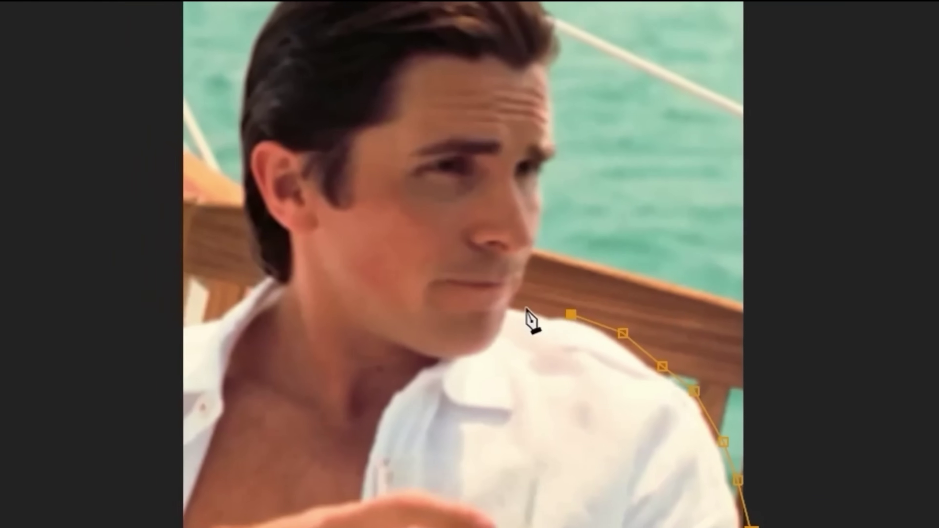
{"action": "left_click", "coordinate": [249, 111]}
{"action": "left_click", "coordinate": [273, 41]}
{"action": "left_click", "coordinate": [575, 202]}
{"action": "left_click", "coordinate": [581, 137]}
{"action": "left_click", "coordinate": [574, 81]}
{"action": "left_click", "coordinate": [587, 44]}
{"action": "left_click", "coordinate": [572, 8]}
{"action": "left_click", "coordinate": [531, 50]}
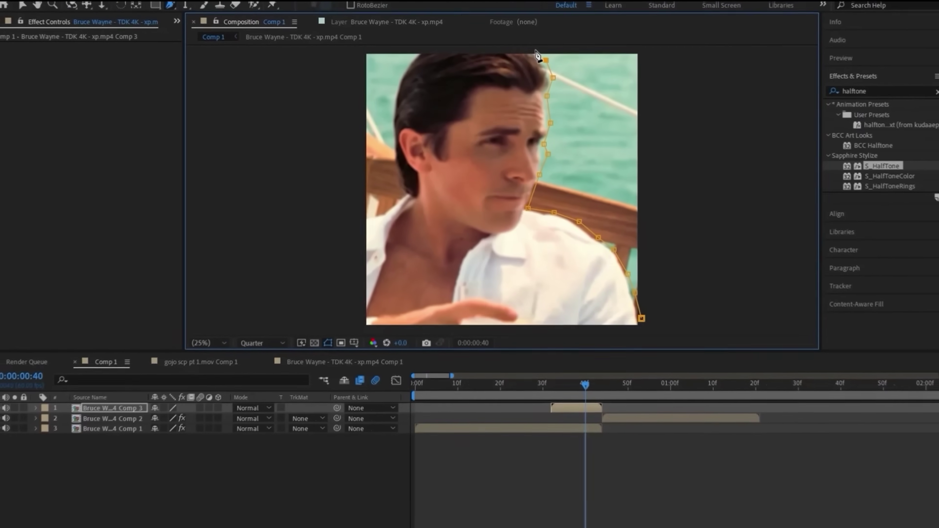
{"action": "left_click", "coordinate": [434, 49]}
{"action": "left_click", "coordinate": [411, 53]}
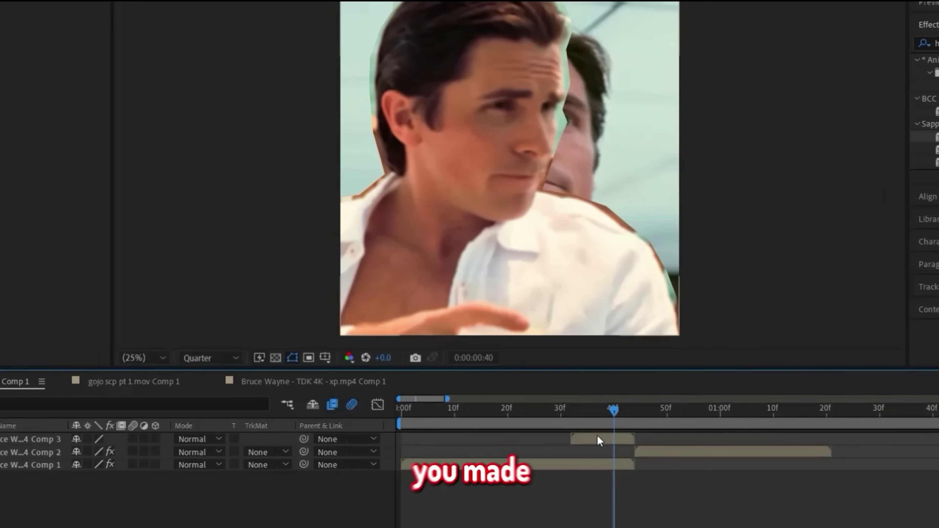
- Tighten the mask to the front of the man's face by moving the points that lie too far out
{"action": "left_click", "coordinate": [600, 441]}
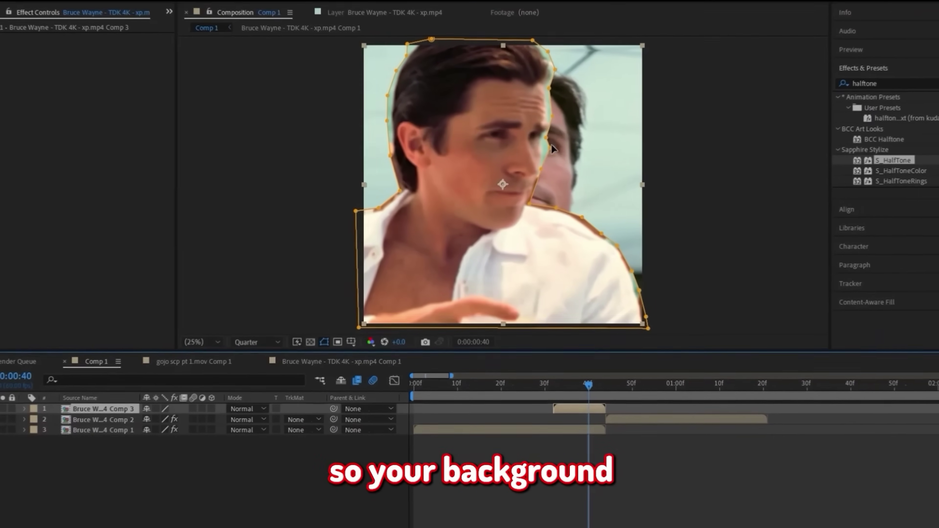
{"action": "left_click", "coordinate": [545, 149]}
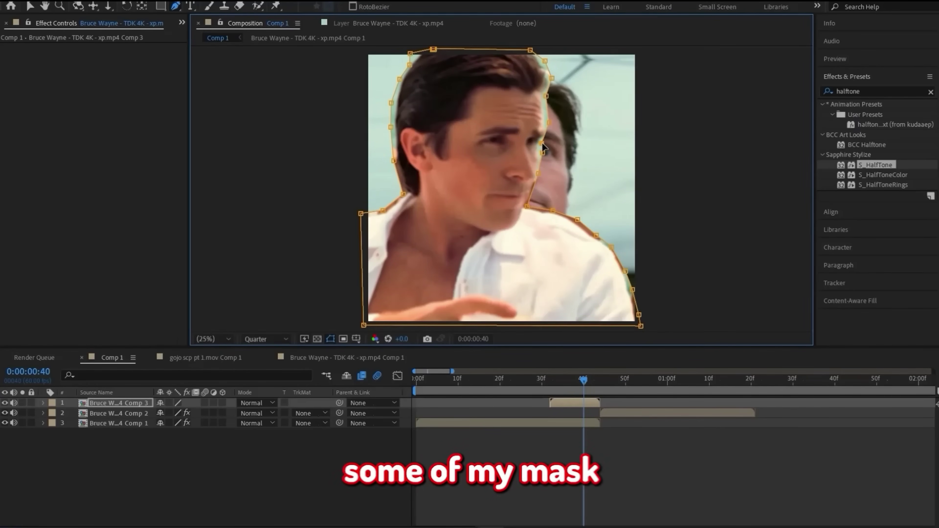
{"action": "left_click_drag", "start_coordinate": [552, 123], "coordinate": [544, 96]}
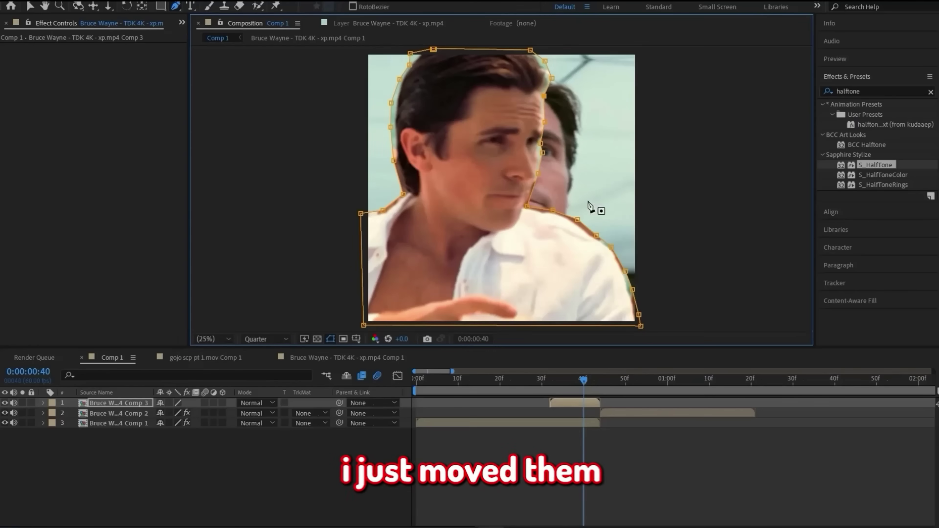
{"action": "left_click", "coordinate": [608, 434]}
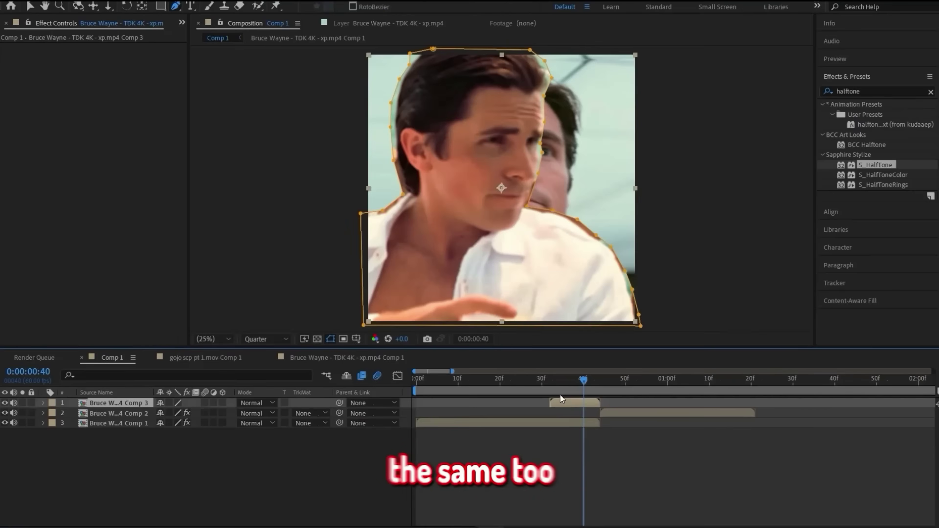
- Keyframe the freeze-frame layer's position at its end, and set its vertical position to 3340 at the layer's start
{"action": "left_click_drag", "start_coordinate": [598, 382], "coordinate": [600, 403]}
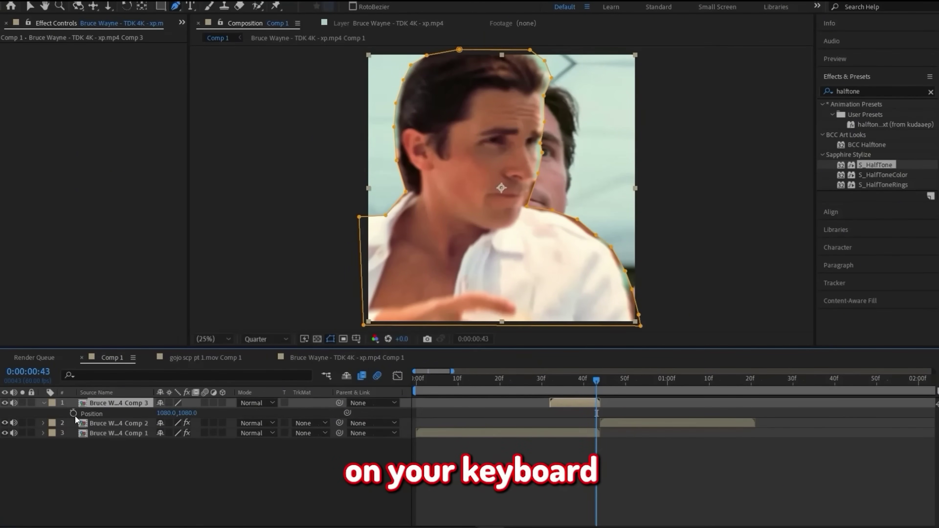
{"action": "left_click", "coordinate": [74, 414]}
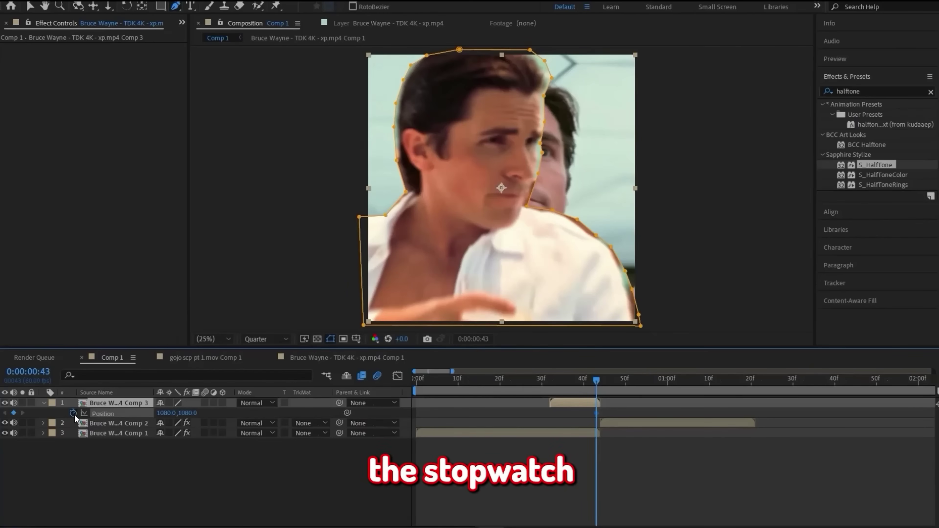
{"action": "left_click_drag", "start_coordinate": [595, 413], "coordinate": [601, 415]}
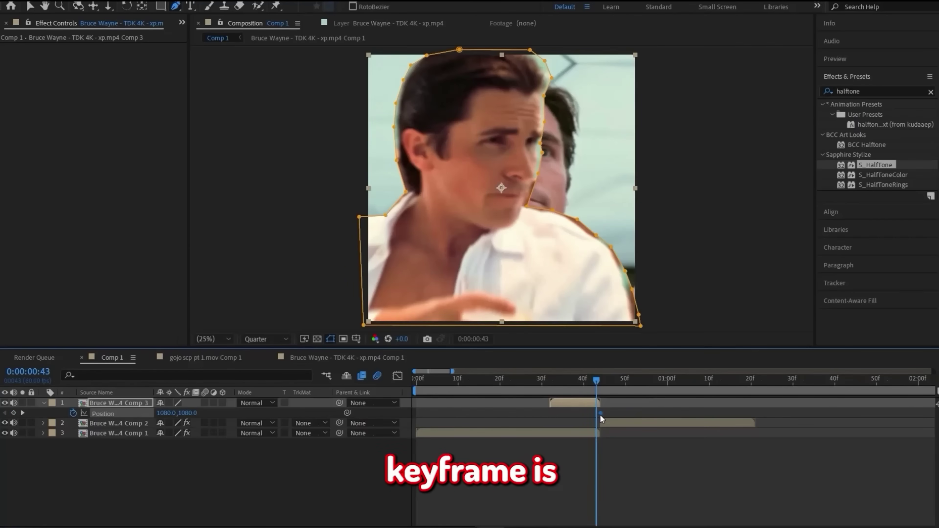
{"action": "left_click_drag", "start_coordinate": [583, 385], "coordinate": [552, 392]}
{"action": "left_click_drag", "start_coordinate": [186, 414], "coordinate": [272, 413]}
{"action": "left_click_drag", "start_coordinate": [191, 415], "coordinate": [574, 457]}
- Ease the position keyframes, shape their speed graph into a fast start with a slow finish, and enable the layer's motion blur
{"action": "left_click_drag", "start_coordinate": [620, 410], "coordinate": [521, 420]}
{"action": "key", "text": "F9"}
{"action": "left_click", "coordinate": [617, 449]}
{"action": "left_click", "coordinate": [602, 414]}
{"action": "left_click", "coordinate": [397, 374]}
{"action": "left_click", "coordinate": [556, 519]}
{"action": "left_click", "coordinate": [579, 420]}
{"action": "left_click_drag", "start_coordinate": [568, 500], "coordinate": [555, 501]}
{"action": "key", "text": "space"}
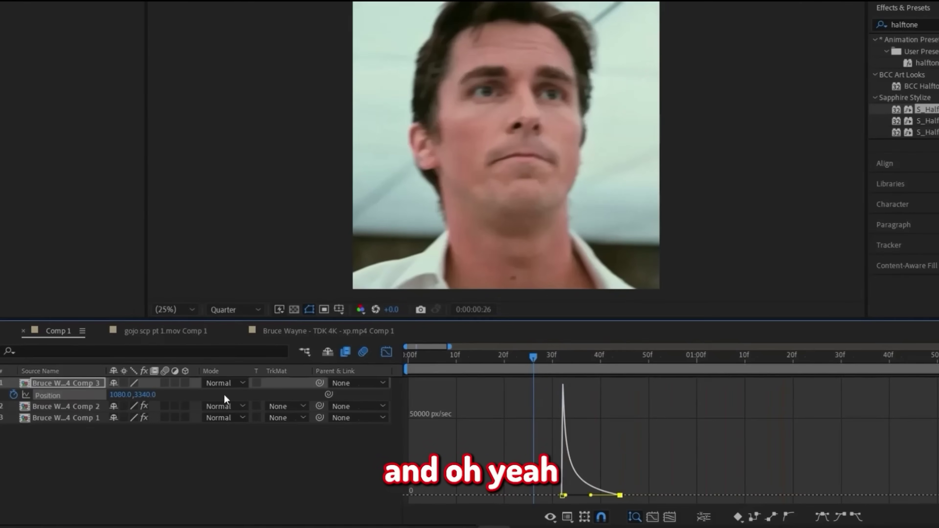
{"action": "left_click", "coordinate": [164, 383]}
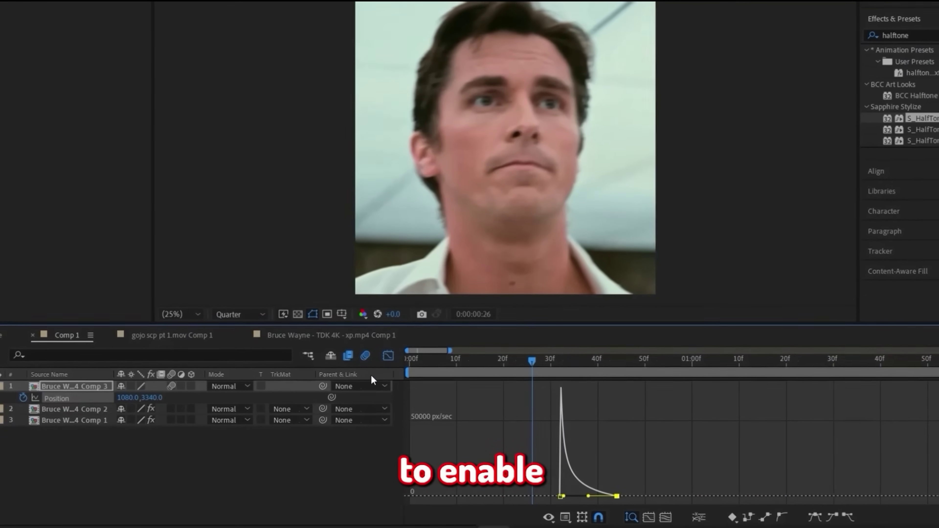
{"action": "left_click", "coordinate": [387, 352]}
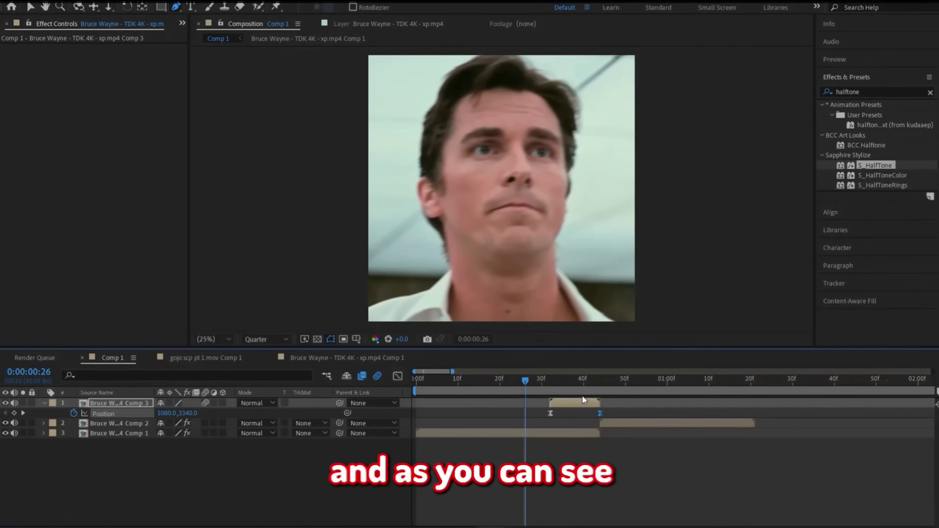
- Freeze the masked layer at frame 32 and trim it to end at the cut between the clips
{"action": "key", "text": "k"}
{"action": "right_click", "coordinate": [565, 398]}
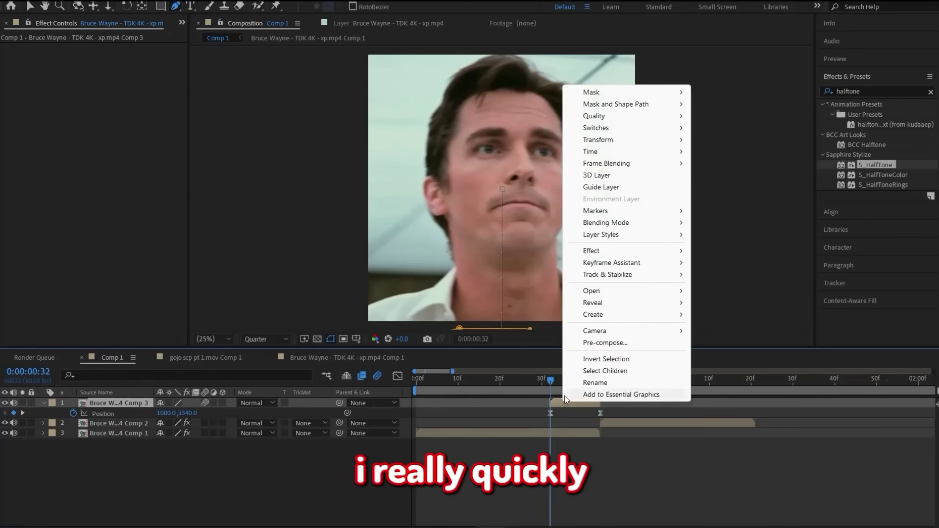
{"action": "mouse_move", "coordinate": [611, 151]}
{"action": "left_click", "coordinate": [729, 186]}
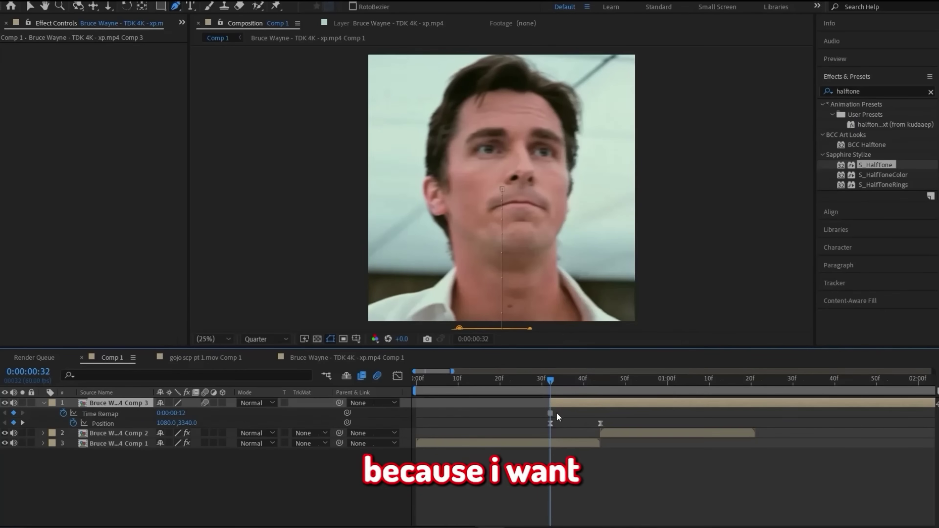
{"action": "left_click_drag", "start_coordinate": [563, 402], "coordinate": [599, 417]}
{"action": "left_click", "coordinate": [601, 388]}
{"action": "key", "text": "ctrl+shift+d"}
{"action": "key", "text": "Delete"}
- Extend the masked layer's start and its first position keyframe back to about frame 25, and preview the motion
{"action": "left_click_drag", "start_coordinate": [601, 381], "coordinate": [532, 424]}
{"action": "left_click_drag", "start_coordinate": [522, 382], "coordinate": [521, 427]}
{"action": "key", "text": "space"}
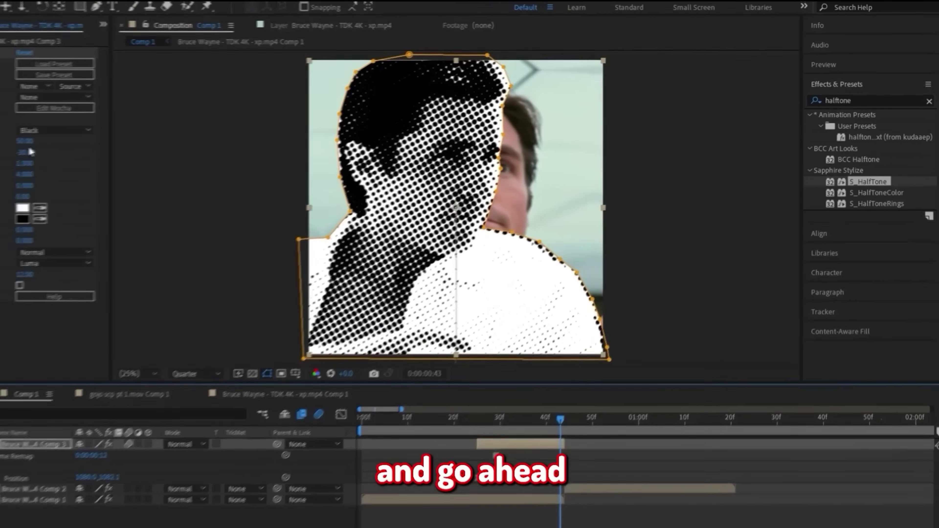
- Set the masked layer's S_HalfTone dots frequency to 108 and add a Drop Shadow effect
{"action": "left_click_drag", "start_coordinate": [29, 145], "coordinate": [184, 143]}
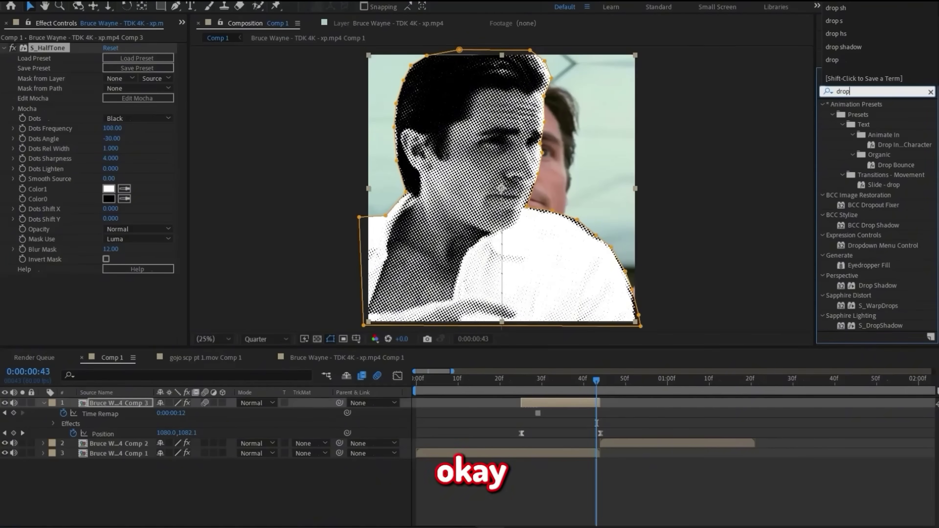
{"action": "type", "text": "drop sha"}
{"action": "left_click_drag", "start_coordinate": [891, 141], "coordinate": [851, 134]}
- Fade the masked layer in to 100% opacity near the cut with an eased curve, and preview the transition
{"action": "left_click_drag", "start_coordinate": [521, 400], "coordinate": [522, 402]}
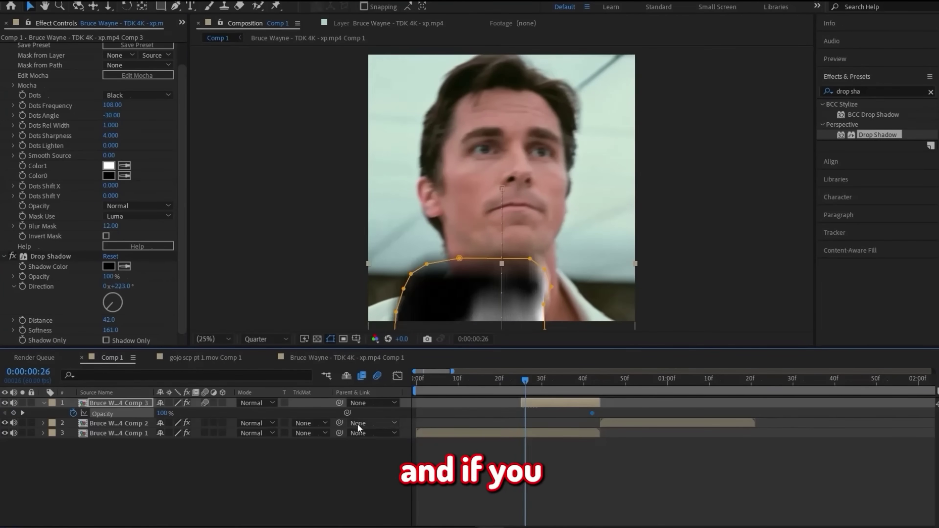
{"action": "left_click", "coordinate": [396, 376]}
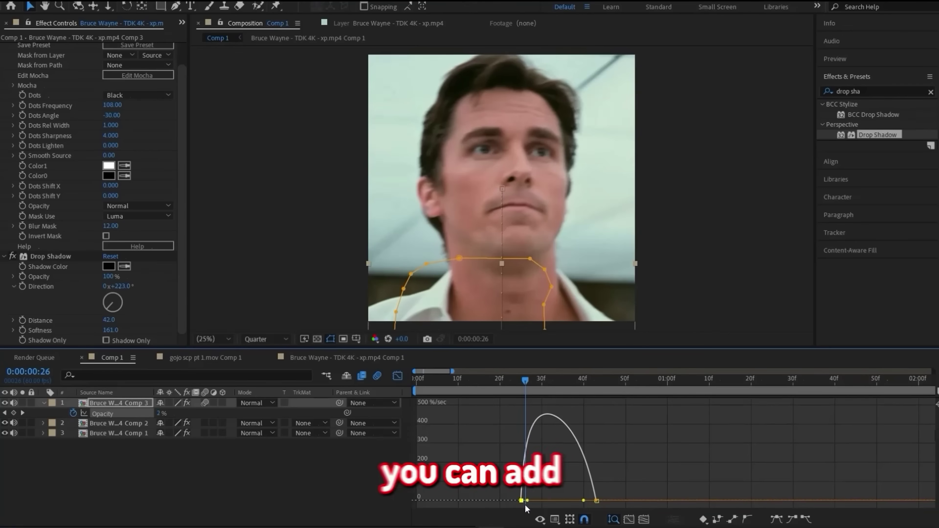
{"action": "left_click", "coordinate": [518, 382]}
{"action": "key", "text": "space"}
{"action": "left_click", "coordinate": [497, 382]}
{"action": "key", "text": "space"}
{"action": "left_click_drag", "start_coordinate": [517, 383], "coordinate": [454, 392]}
{"action": "key", "text": "space"}
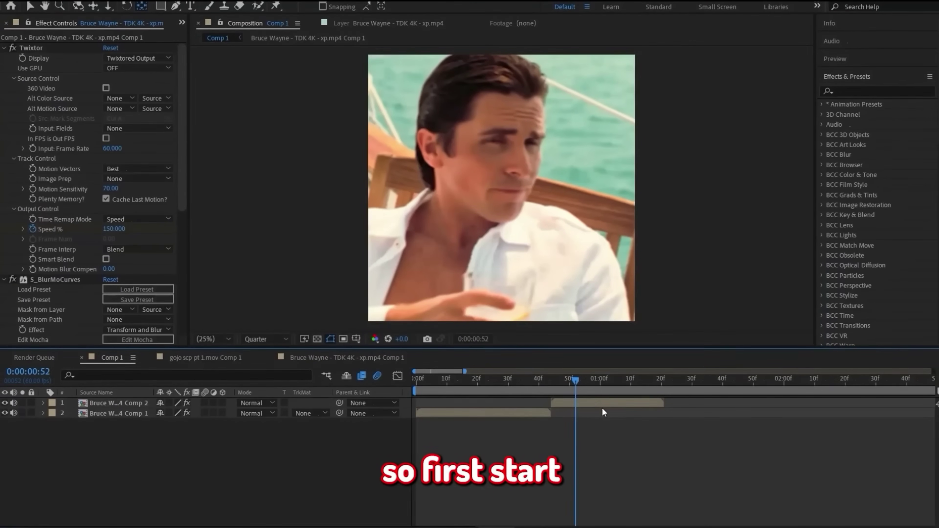
- Add an adjustment layer across the cut to the second clip's end with S_HalfTone at a dots frequency of 109
{"action": "key", "text": "ctrl+alt+y"}
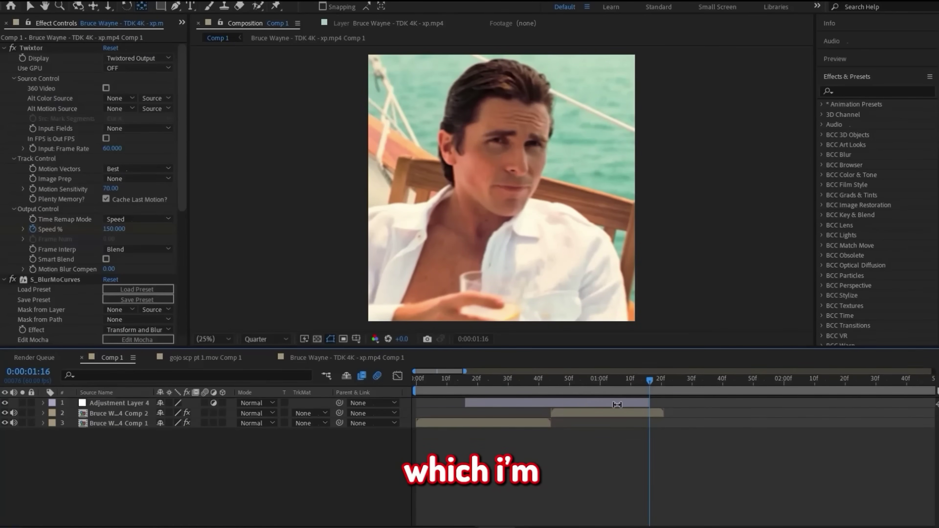
{"action": "left_click", "coordinate": [617, 404]}
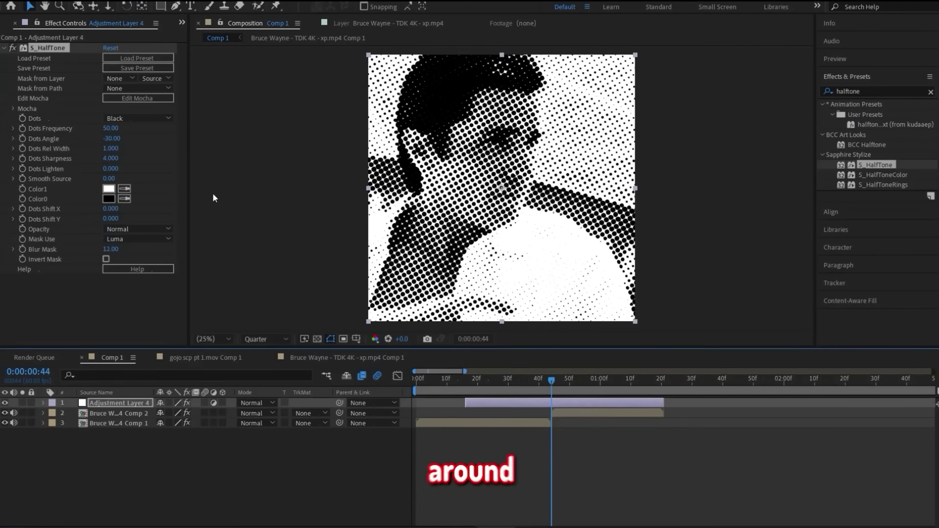
{"action": "key", "text": "t"}
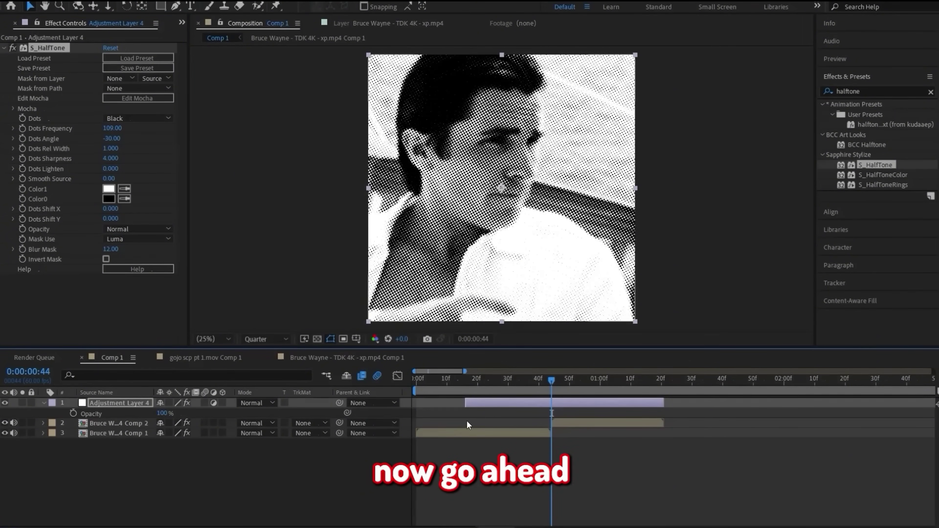
- Split the adjustment layer at the cut and keyframe its second part's opacity from 100% at frame 44 to 0% at 0:00:01:20
{"action": "key", "text": "ctrl+shift+d"}
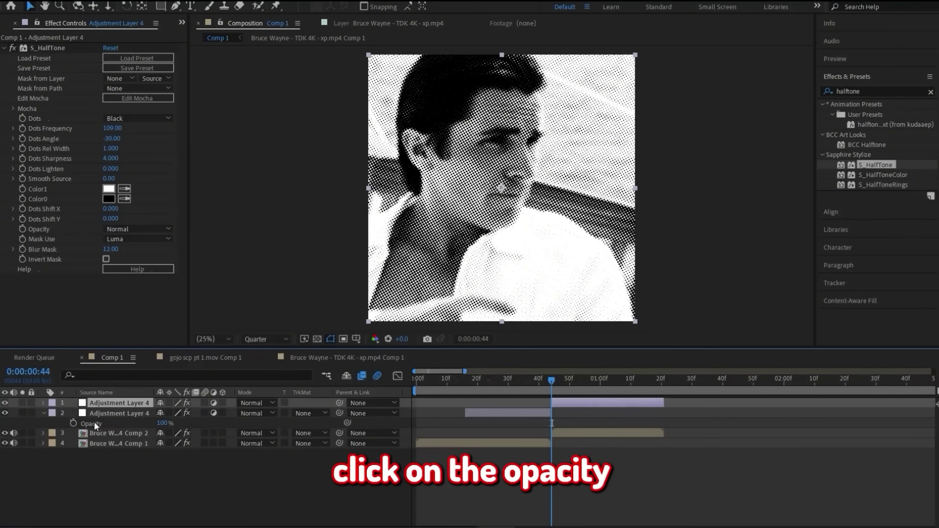
{"action": "key", "text": "t"}
{"action": "left_click", "coordinate": [74, 413]}
{"action": "left_click_drag", "start_coordinate": [552, 380], "coordinate": [646, 395]}
{"action": "left_click", "coordinate": [662, 392]}
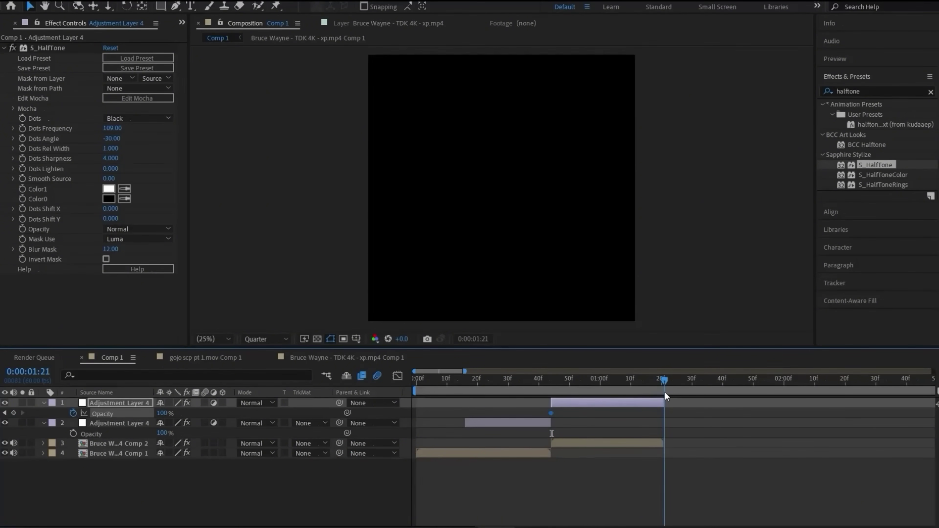
{"action": "left_click_drag", "start_coordinate": [166, 416], "coordinate": [130, 415]}
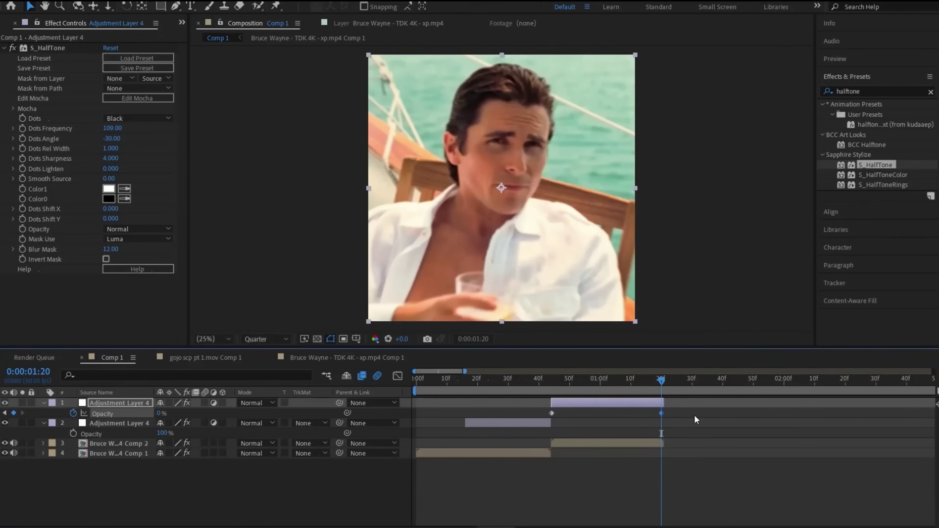
- Ease the second part's opacity keyframes and shape the value curve so it drops steeply first and levels off
{"action": "left_click_drag", "start_coordinate": [493, 405], "coordinate": [493, 405]}
{"action": "key", "text": "F9"}
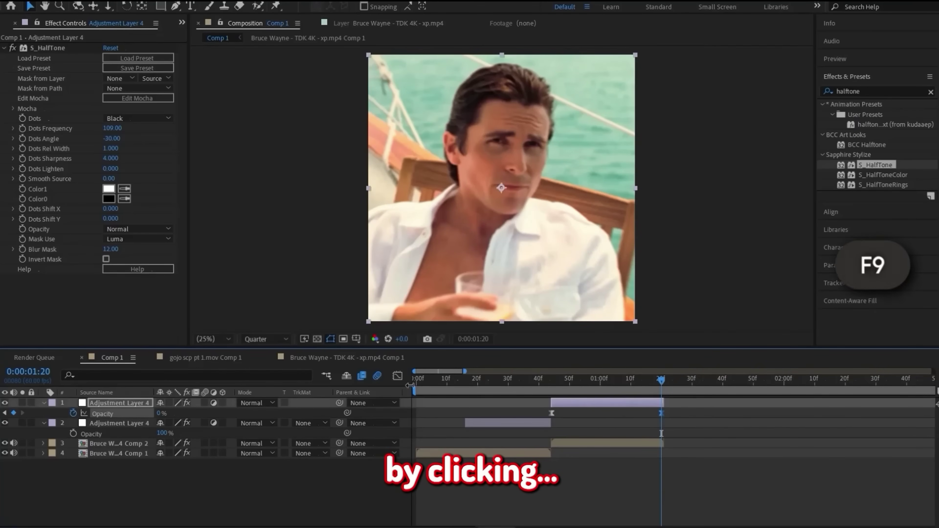
{"action": "key", "text": "shift+F3"}
{"action": "left_click_drag", "start_coordinate": [588, 405], "coordinate": [554, 453]}
{"action": "left_click", "coordinate": [617, 380]}
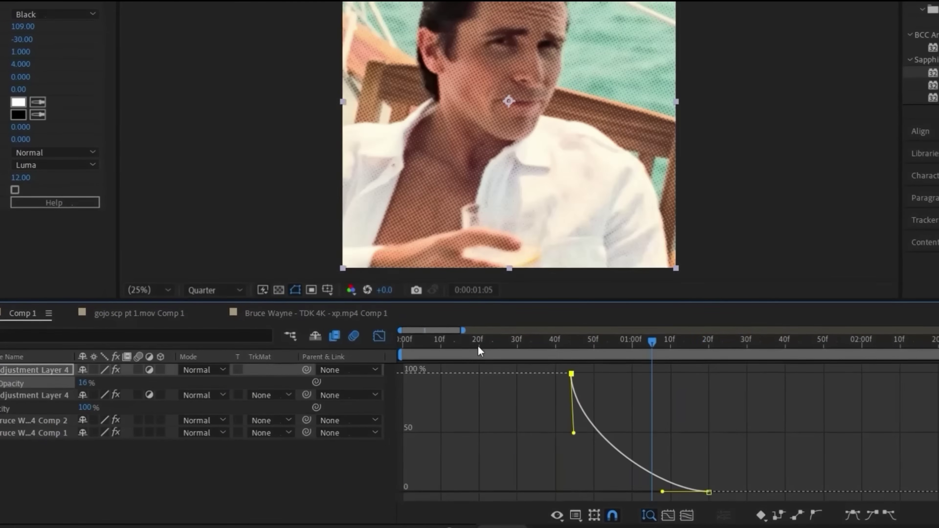
{"action": "left_click", "coordinate": [390, 358]}
- Set the opacity of the adjustment layer's first part to 50%
{"action": "mouse_move", "coordinate": [484, 364]}
{"action": "left_mouse_down"}
{"action": "mouse_move", "coordinate": [479, 374]}
{"action": "mouse_move", "coordinate": [502, 369]}
{"action": "left_mouse_up"}
{"action": "left_click_drag", "start_coordinate": [137, 422], "coordinate": [127, 423]}
{"action": "key", "text": "t"}
{"action": "left_click", "coordinate": [161, 433]}
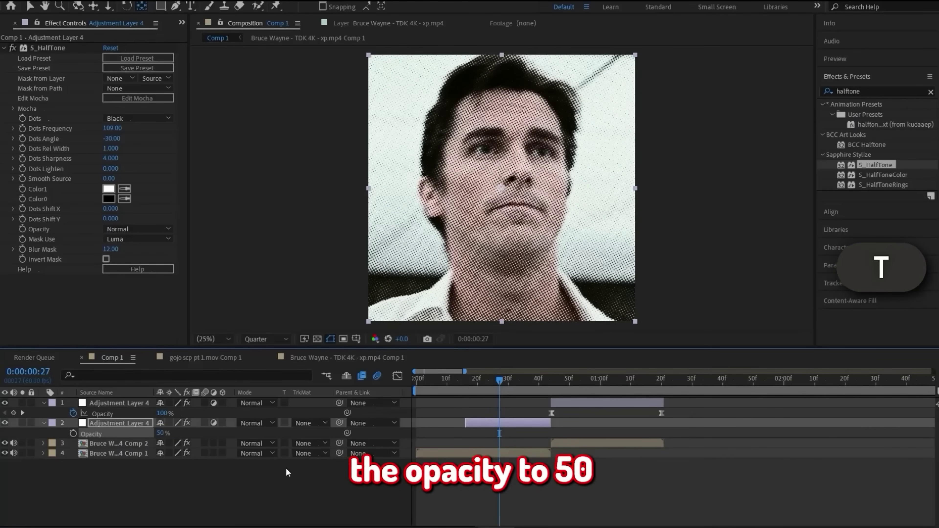
- Add a full-frame rectangular mask to the first adjustment layer part
{"action": "left_click_drag", "start_coordinate": [491, 388], "coordinate": [523, 392]}
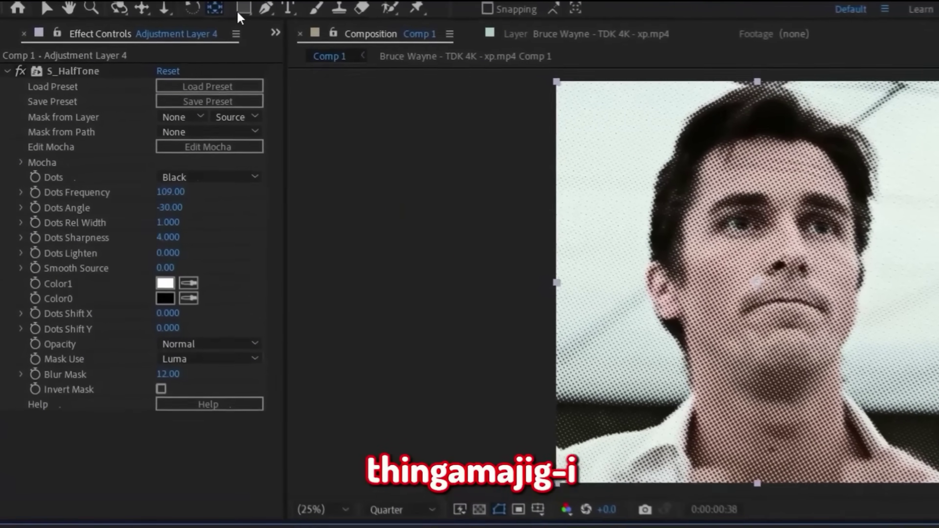
{"action": "left_click", "coordinate": [161, 6]}
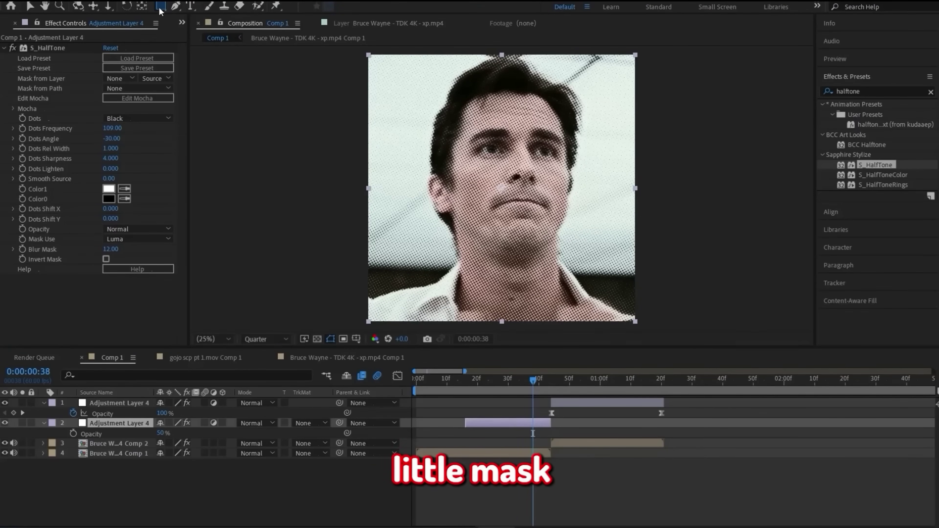
{"action": "double_click", "coordinate": [160, 8]}
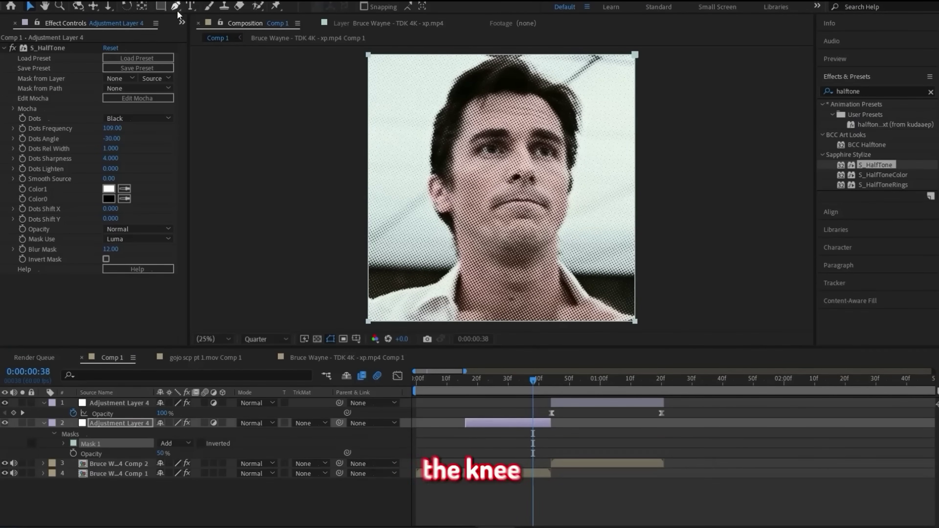
- Keyframe the rectangular mask's path at frame 43, just before the cut
{"action": "left_click_drag", "start_coordinate": [546, 389], "coordinate": [547, 390]}
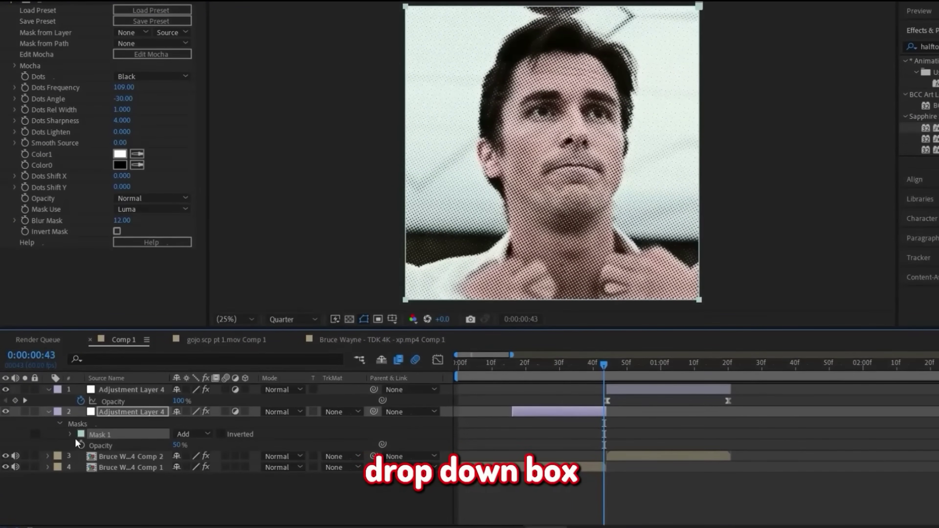
{"action": "left_click", "coordinate": [67, 439]}
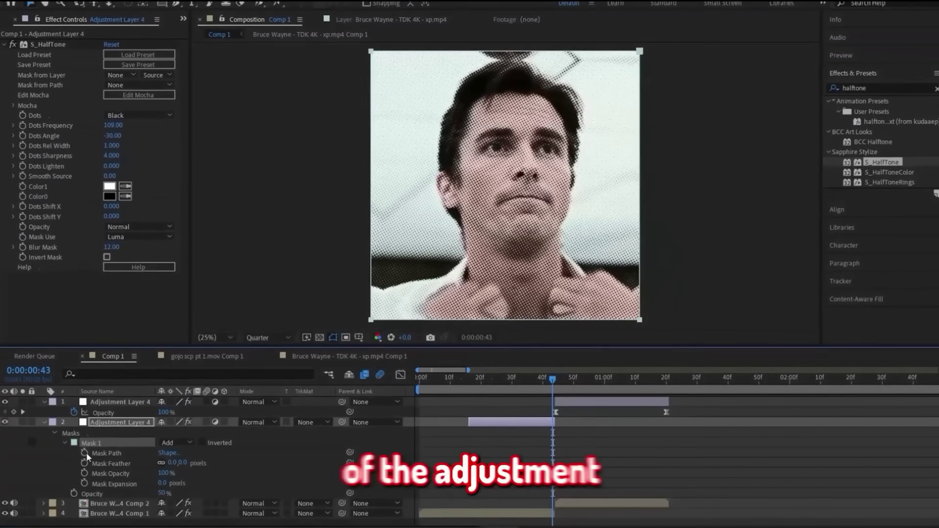
{"action": "left_click", "coordinate": [83, 453]}
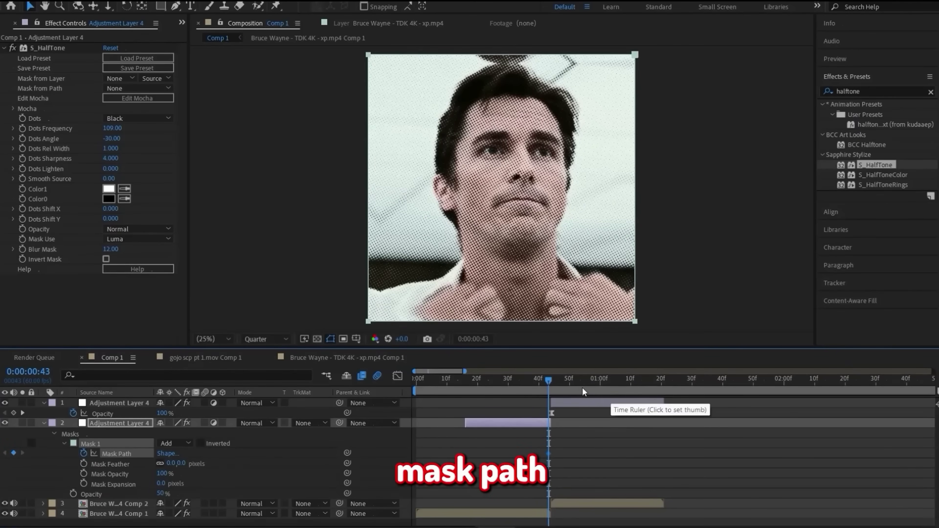
- At frame 16, the start of the first adjustment layer part, collapse the mask from both edges to a thin horizontal strip at mid-frame
{"action": "key", "text": "i"}
{"action": "left_click_drag", "start_coordinate": [505, 321], "coordinate": [512, 211]}
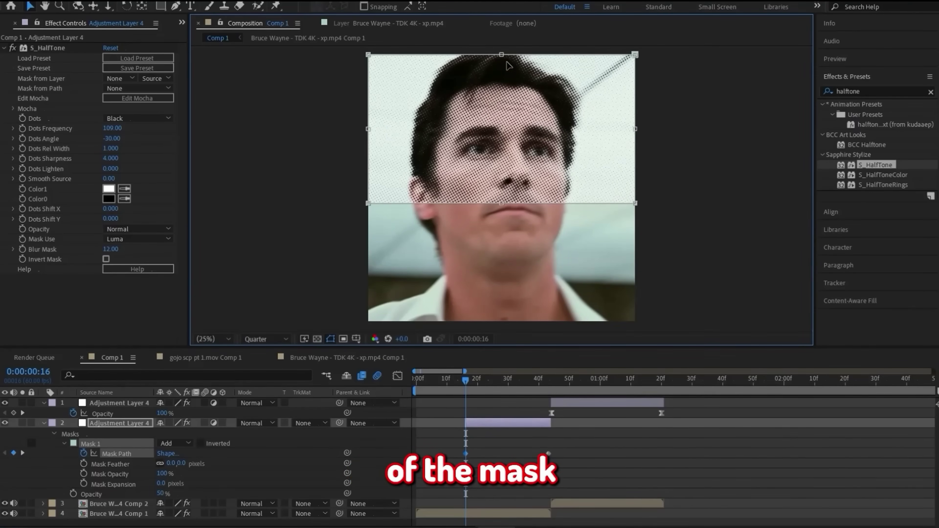
{"action": "left_click_drag", "start_coordinate": [503, 57], "coordinate": [503, 200]}
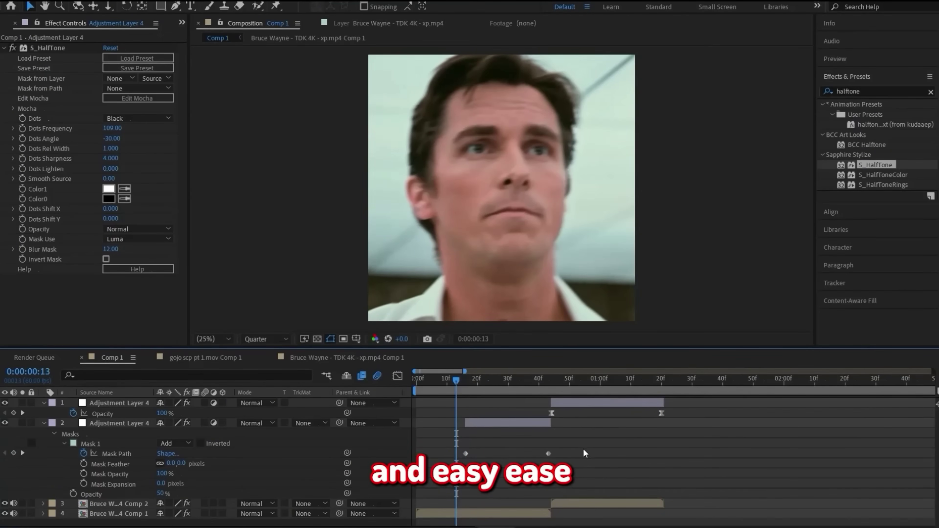
- Ease both mask path keyframes and feather the mask by 94 pixels, checking the reveal across the layer
{"action": "left_click_drag", "start_coordinate": [555, 447], "coordinate": [489, 463]}
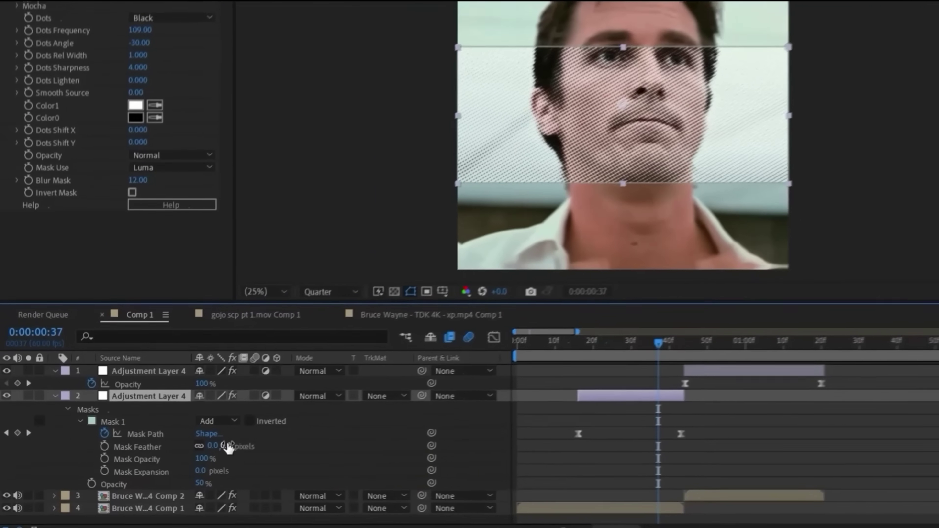
{"action": "left_click_drag", "start_coordinate": [176, 461], "coordinate": [244, 459]}
{"action": "left_click_drag", "start_coordinate": [333, 431], "coordinate": [334, 431]}
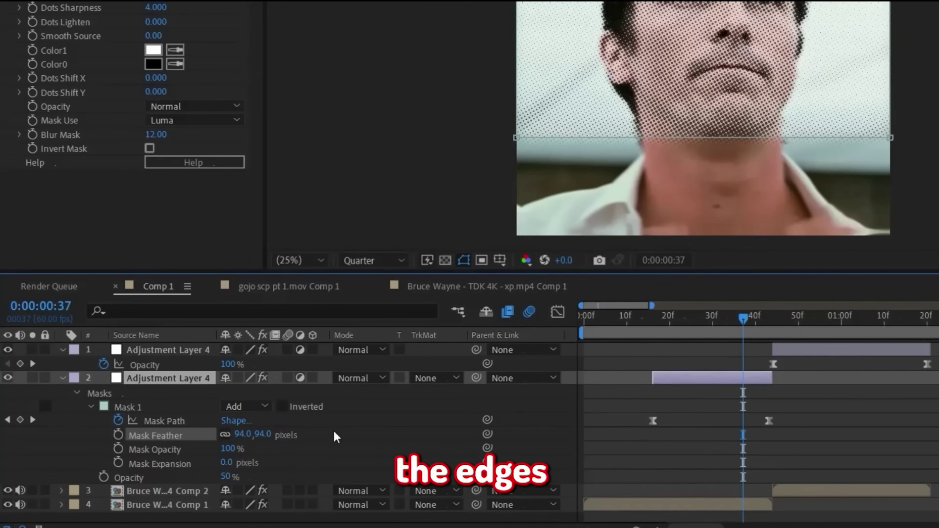
{"action": "left_click", "coordinate": [632, 449]}
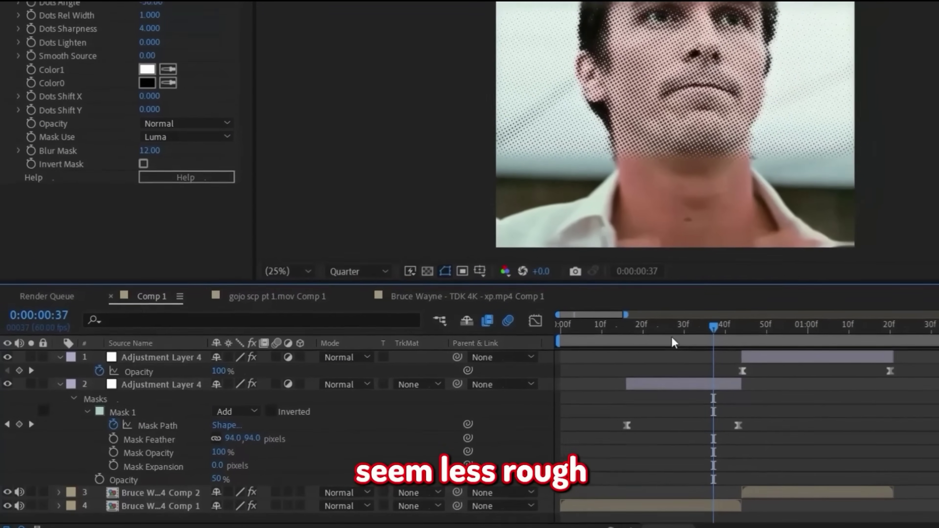
{"action": "left_click_drag", "start_coordinate": [697, 322], "coordinate": [679, 346]}
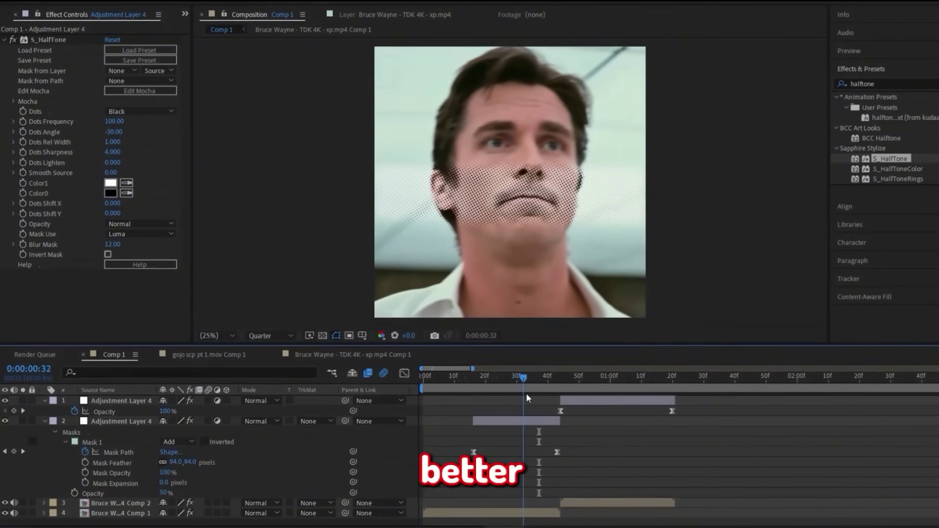
{"action": "left_click_drag", "start_coordinate": [564, 367], "coordinate": [530, 368]}
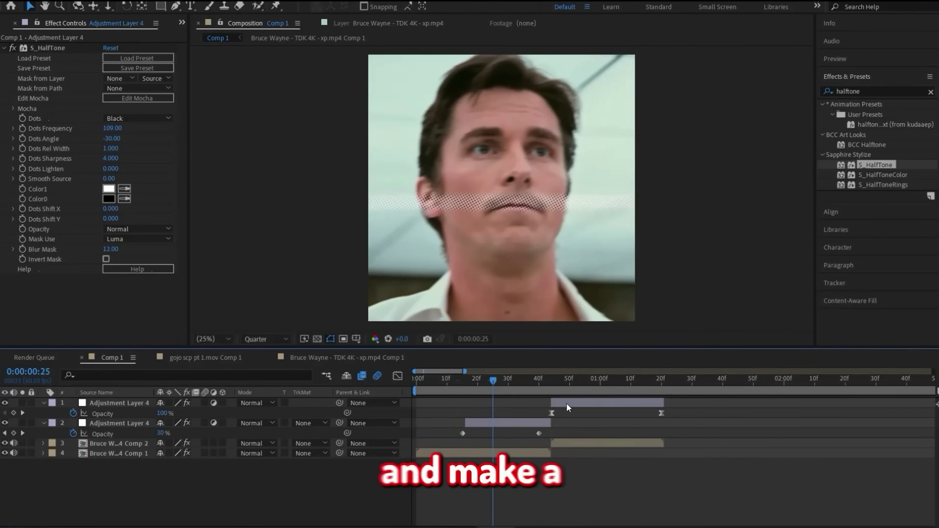
- Create a black solid of 2160 x 2160 px above the adjustment layers
{"action": "left_click", "coordinate": [565, 404]}
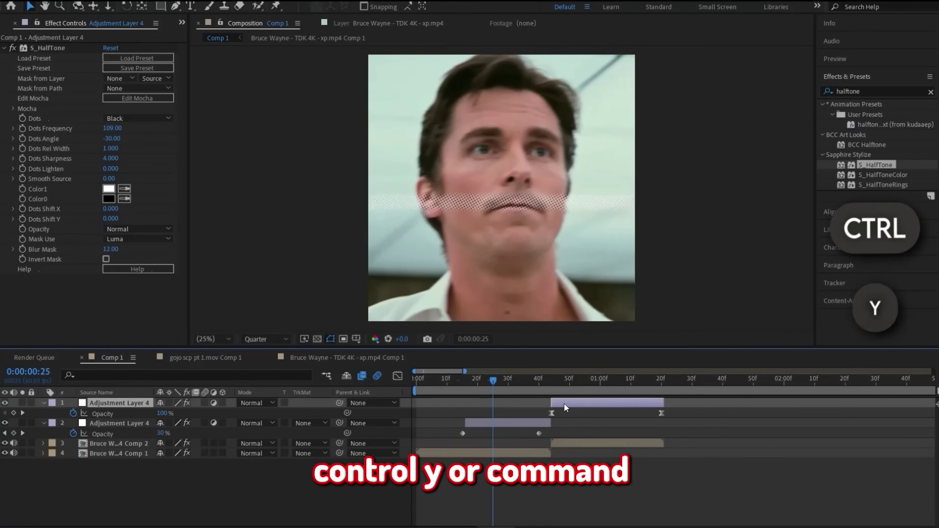
{"action": "key", "text": "ctrl+y"}
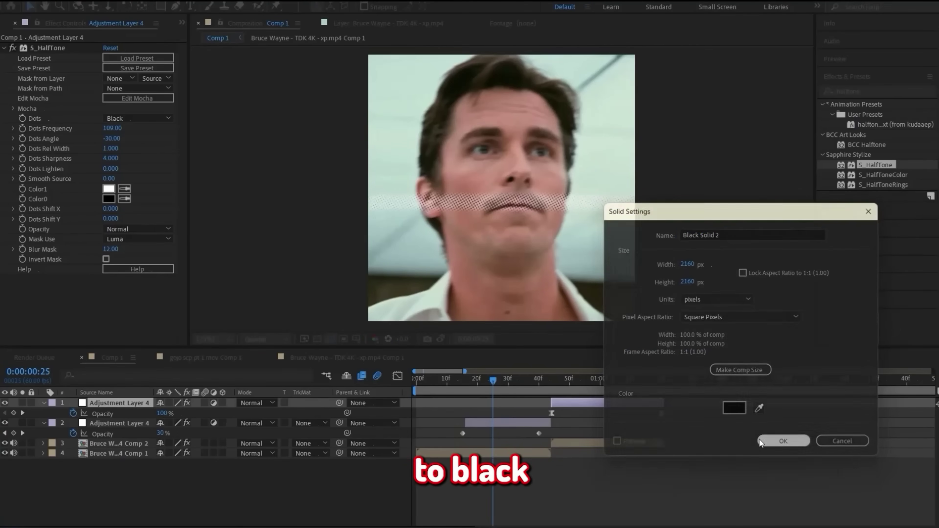
{"action": "left_click", "coordinate": [760, 441]}
- Trim the black solid so it runs from about frame 15 to about 0:00:01:16, removing the cut-off pieces
{"action": "left_click", "coordinate": [463, 383]}
{"action": "key", "text": "ctrl+shift+d"}
{"action": "left_click", "coordinate": [634, 385]}
{"action": "key", "text": "ctrl+shift+d"}
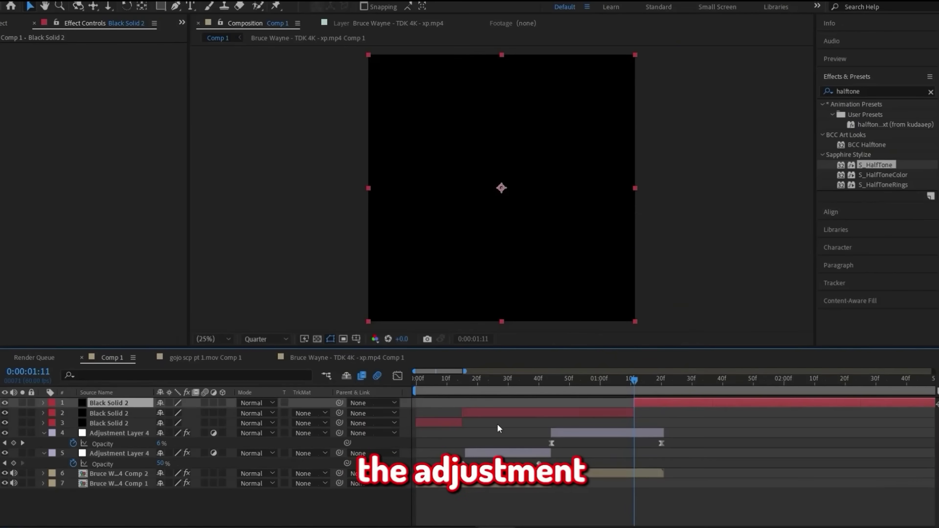
{"action": "key", "text": "Delete"}
{"action": "left_click", "coordinate": [453, 416]}
{"action": "key", "text": "Delete"}
{"action": "left_click_drag", "start_coordinate": [635, 403], "coordinate": [651, 407]}
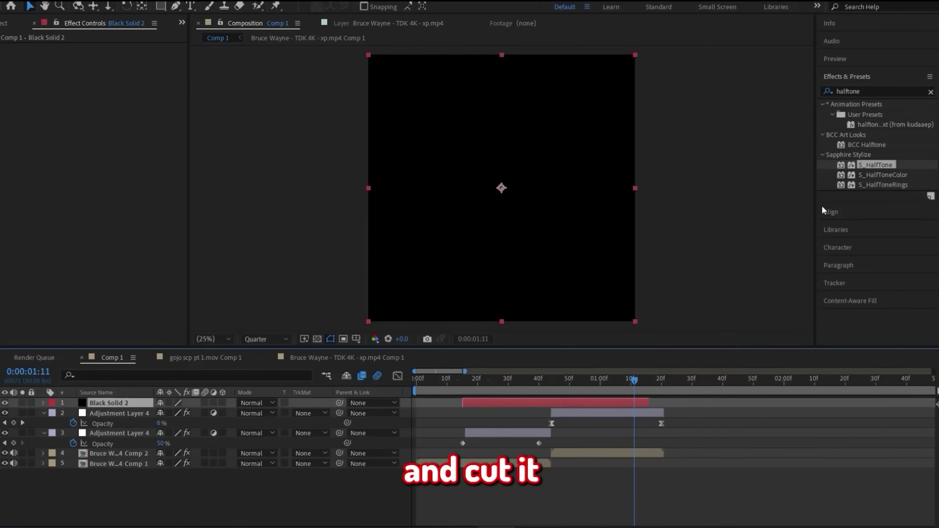
- Find the CC Jaws effect and apply it to the black solid
{"action": "double_click", "coordinate": [861, 91]}
{"action": "type", "text": "cc jaws"}
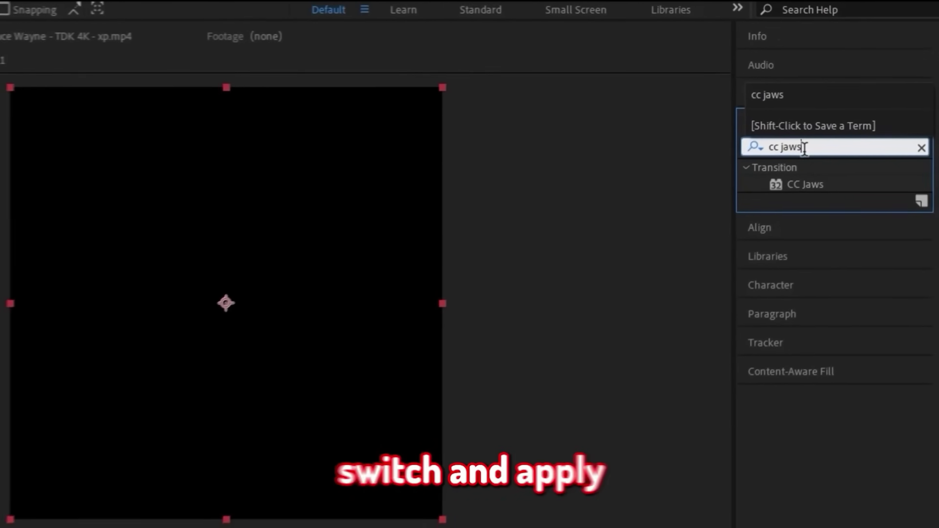
{"action": "left_click_drag", "start_coordinate": [859, 114], "coordinate": [707, 216]}
- At frame 43, set the CC Jaws height to 0% and keyframe its completion at 80%, forming cinematic bars
{"action": "left_click_drag", "start_coordinate": [537, 371], "coordinate": [333, 527]}
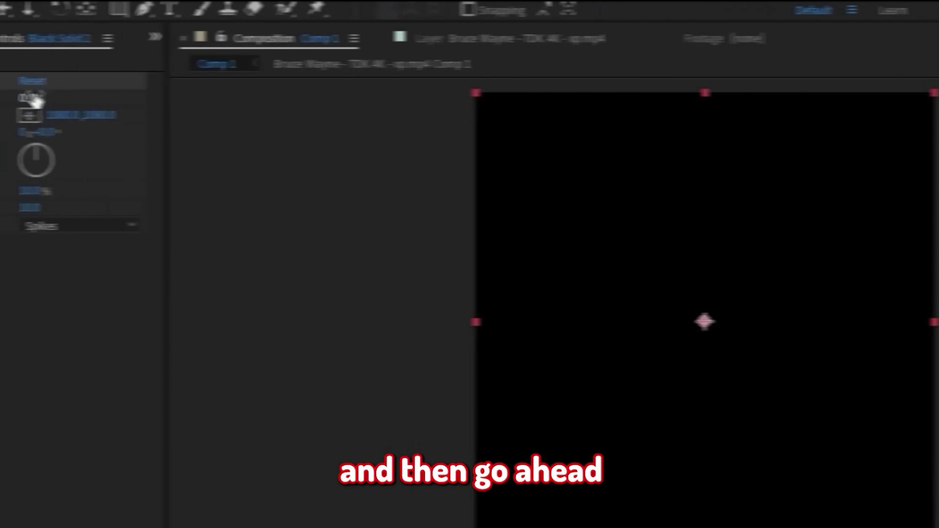
{"action": "left_click_drag", "start_coordinate": [32, 98], "coordinate": [128, 121]}
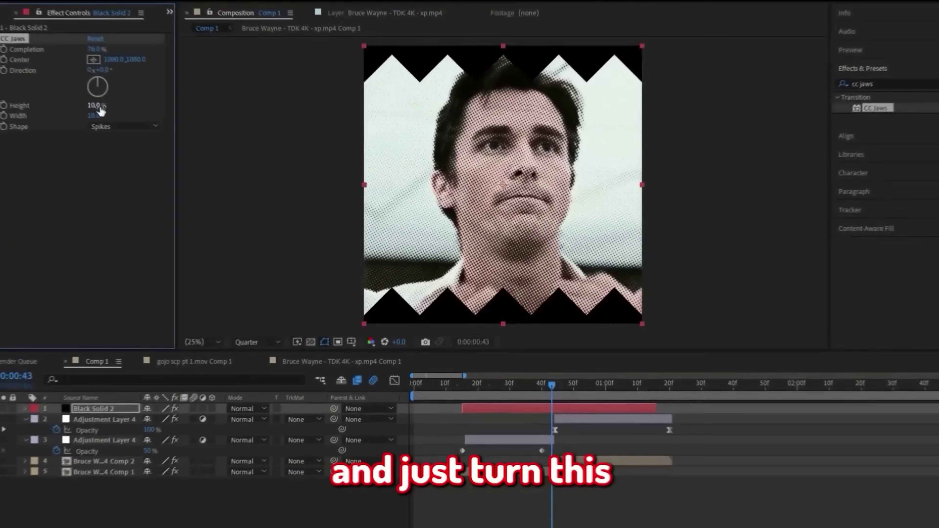
{"action": "mouse_move", "coordinate": [191, 191]}
{"action": "left_mouse_down"}
{"action": "mouse_move", "coordinate": [205, 192]}
{"action": "mouse_move", "coordinate": [180, 194]}
{"action": "left_mouse_up"}
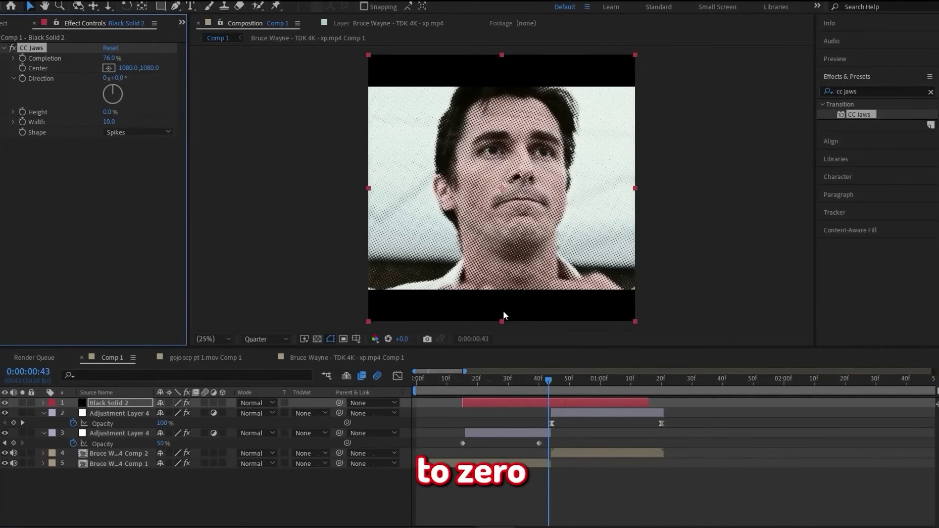
{"action": "left_click_drag", "start_coordinate": [108, 58], "coordinate": [108, 57]}
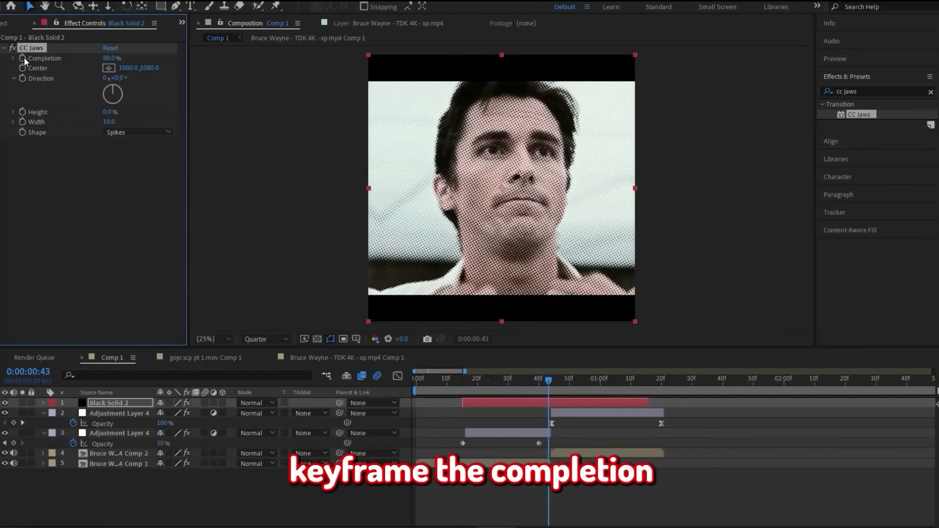
- Keyframe the CC Jaws completion at 99% at frame 19 and paste a copy of that keyframe at 0:00:01:01
{"action": "left_click_drag", "start_coordinate": [529, 386], "coordinate": [475, 390]}
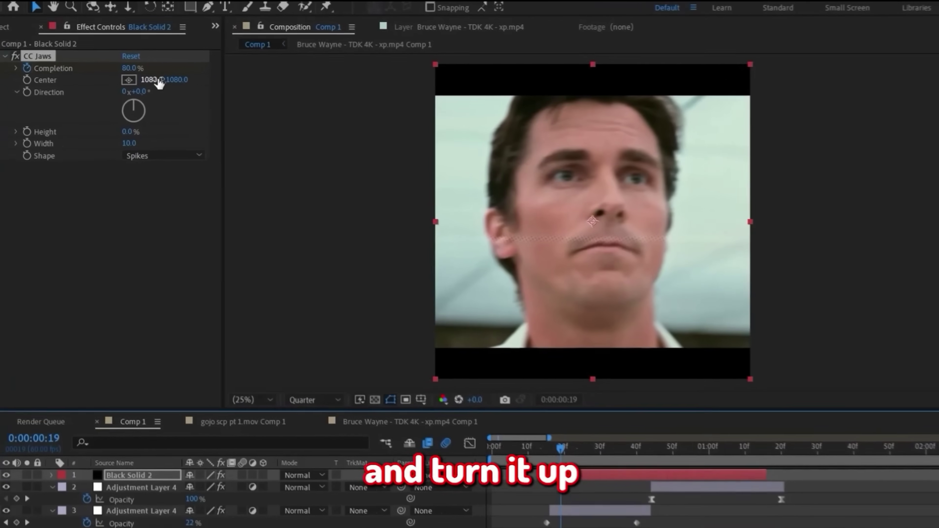
{"action": "left_click_drag", "start_coordinate": [115, 58], "coordinate": [124, 58]}
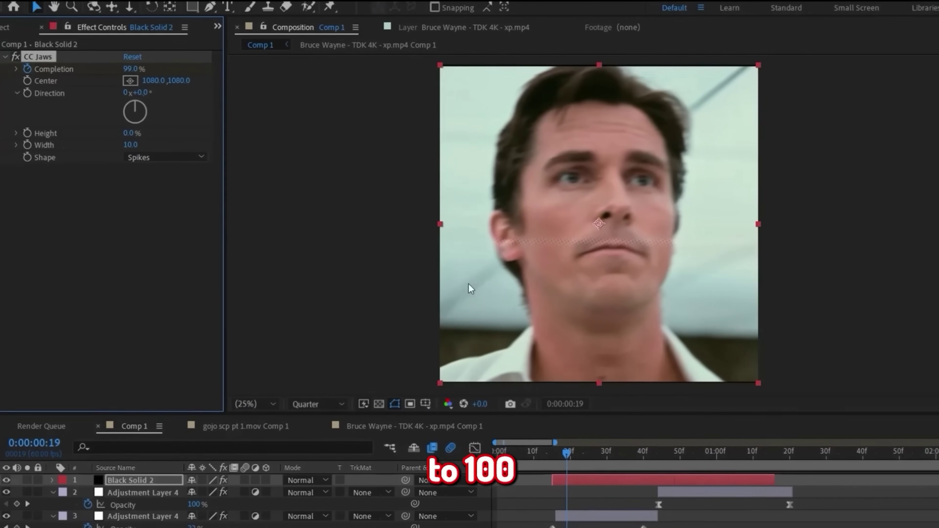
{"action": "key", "text": "u"}
{"action": "key", "text": "ctrl+c"}
{"action": "left_click_drag", "start_coordinate": [737, 459], "coordinate": [767, 464]}
{"action": "key", "text": "ctrl+v"}
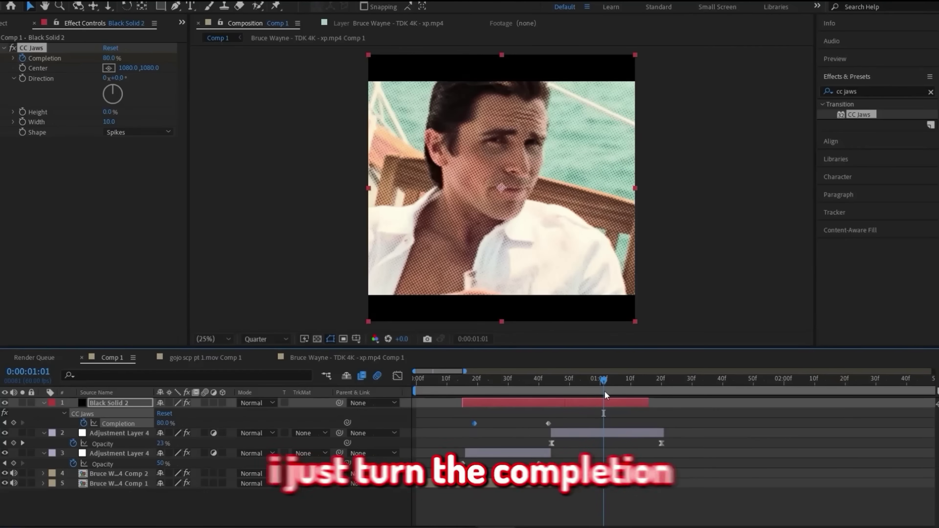
{"action": "key", "text": "ctrl+v"}
- Preview the bars animation and apply easy ease to the three completion keyframes
{"action": "left_click_drag", "start_coordinate": [604, 386], "coordinate": [629, 421]}
{"action": "key", "text": "space"}
{"action": "left_click", "coordinate": [511, 381]}
{"action": "key", "text": "F9"}
{"action": "left_click", "coordinate": [549, 423]}
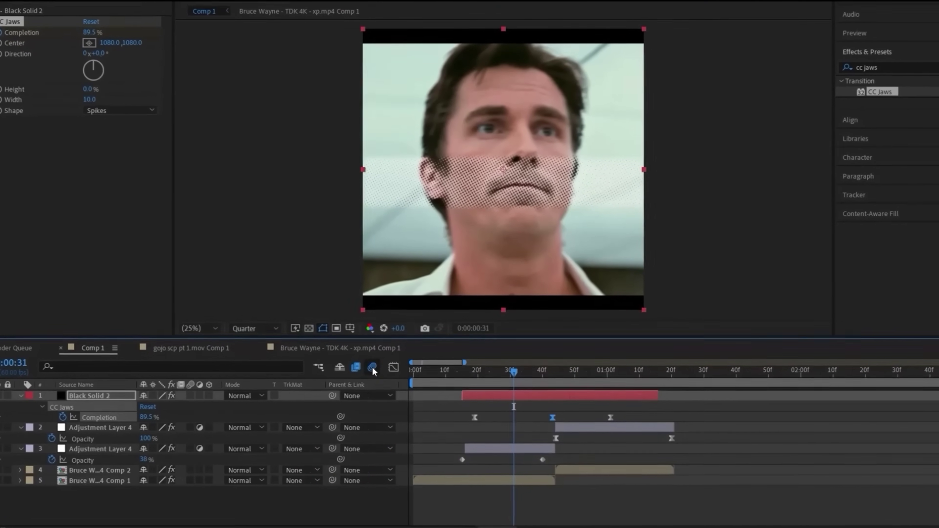
- Sharpen the completion value curve around its lowest keyframe by adjusting the handles on both sides
{"action": "left_click", "coordinate": [372, 367]}
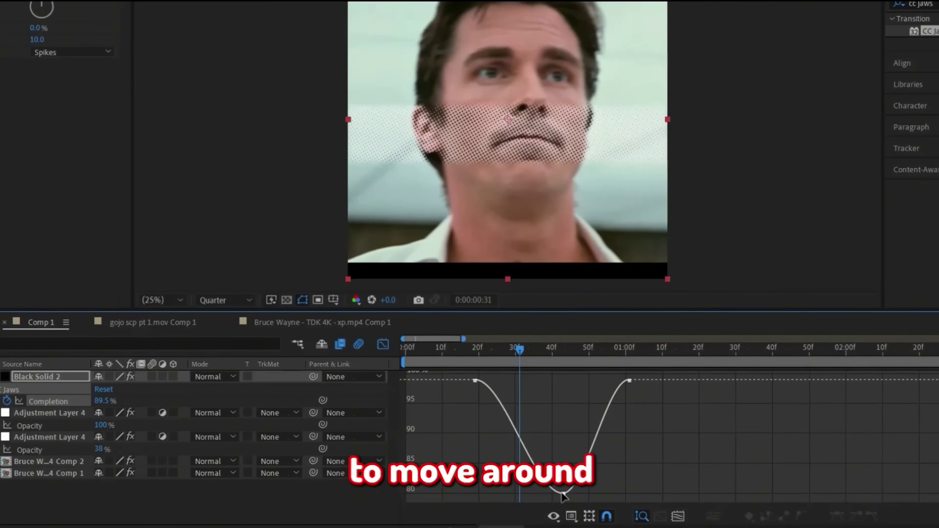
{"action": "left_click_drag", "start_coordinate": [533, 493], "coordinate": [562, 415]}
{"action": "left_click_drag", "start_coordinate": [585, 493], "coordinate": [566, 432]}
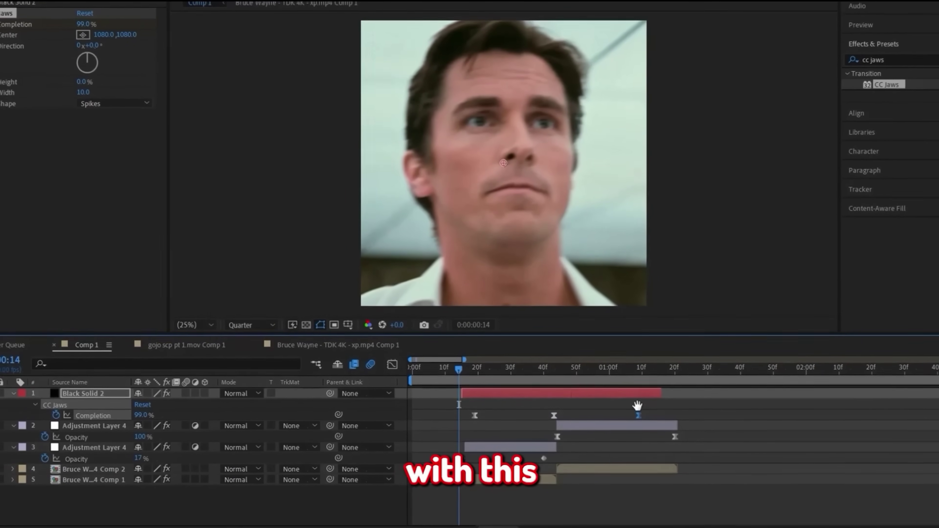
- Play back the bars animation and trim the black solid's start to its first completion keyframe at frame 19
{"action": "key", "text": "space"}
{"action": "left_click", "coordinate": [475, 375]}
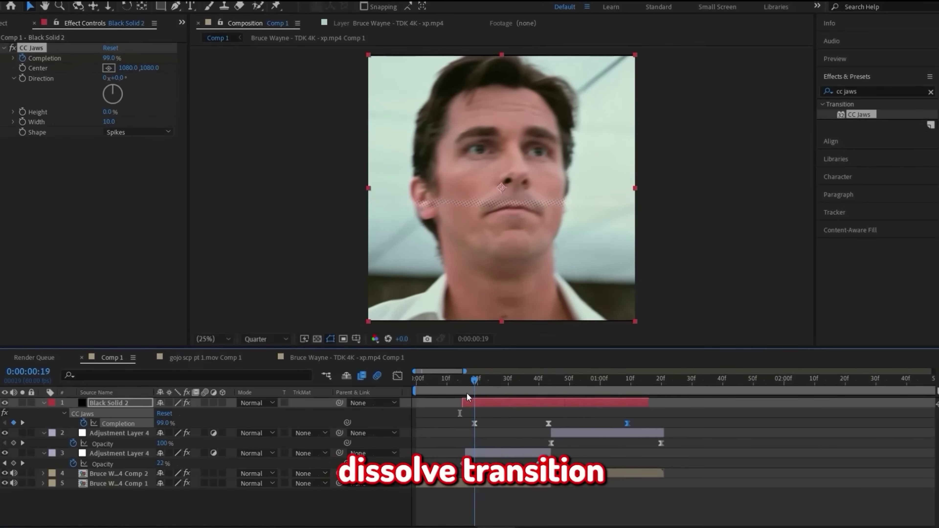
{"action": "left_click", "coordinate": [466, 381]}
{"action": "left_click_drag", "start_coordinate": [463, 403], "coordinate": [476, 403]}
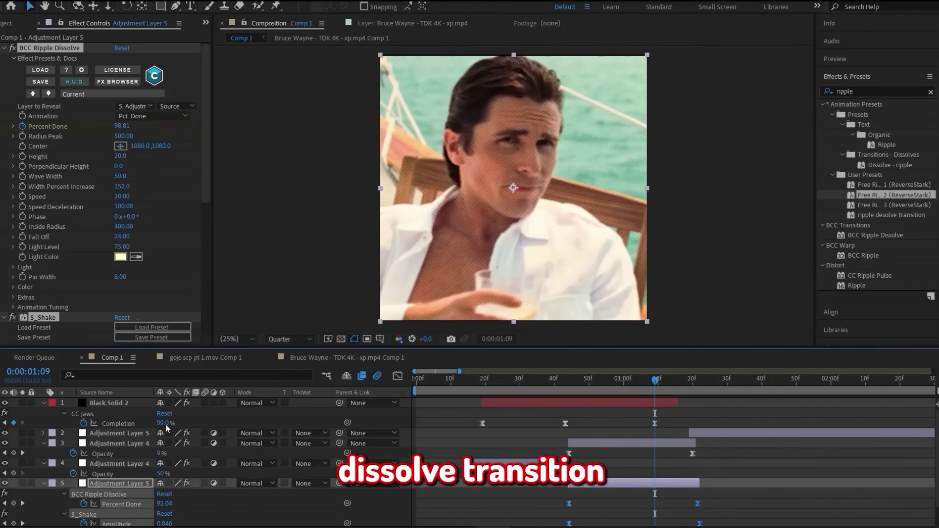
- Raise the CC Jaws completion slightly at the last keyframe, 0:00:01:09, and preview the transition from the beginning
{"action": "left_click", "coordinate": [203, 423]}
{"action": "left_click_drag", "start_coordinate": [167, 425], "coordinate": [176, 425]}
{"action": "left_click_drag", "start_coordinate": [655, 380], "coordinate": [416, 403]}
{"action": "key", "text": "space"}
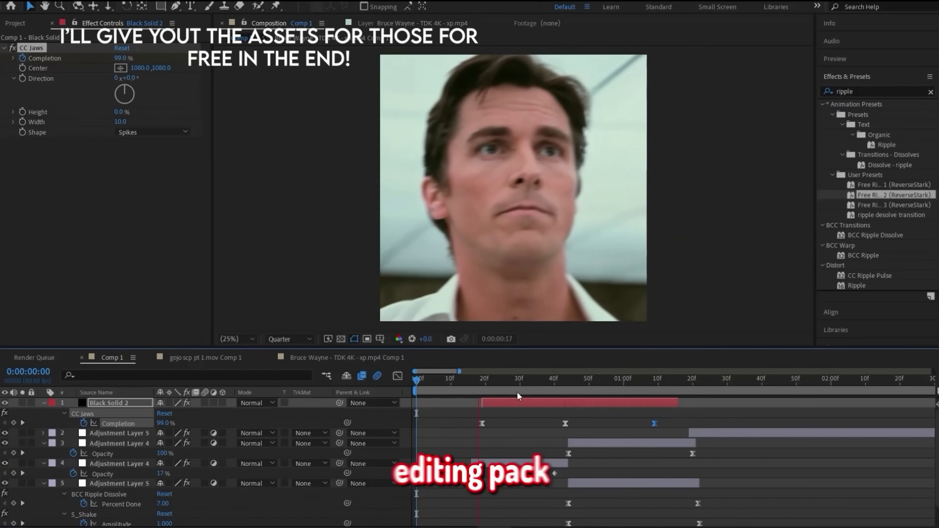
{"action": "left_click_drag", "start_coordinate": [572, 381], "coordinate": [602, 383]}
{"action": "key", "text": "space"}
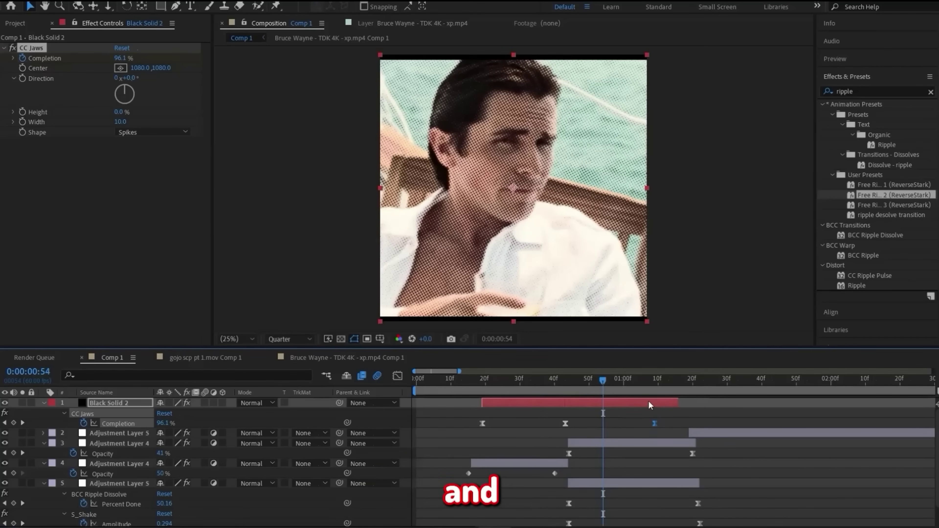